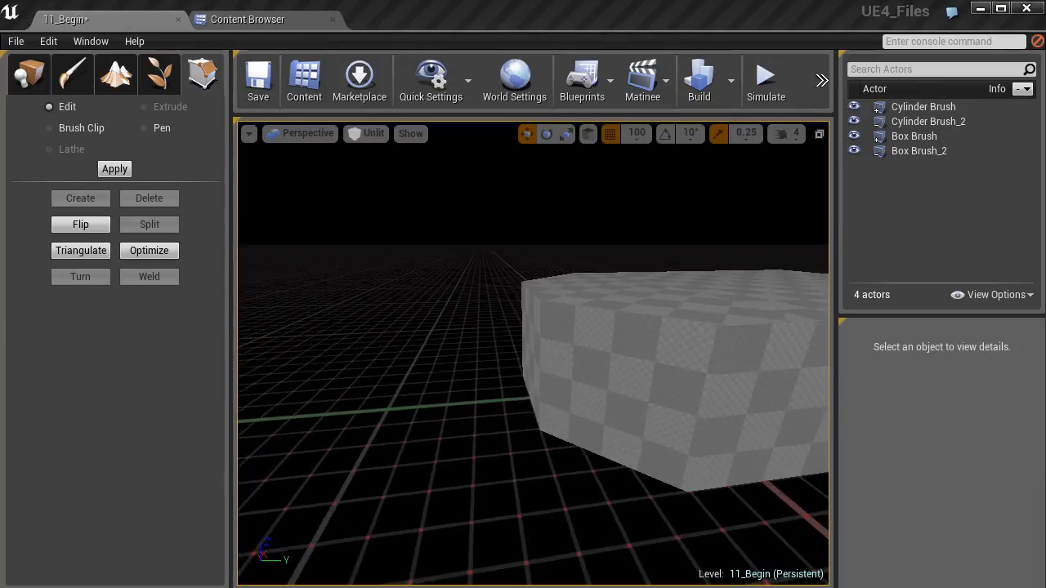
- Place an additive box brush beside the cylinder room and set its size to X 200 and Y 10
{"action": "left_click", "coordinate": [29, 74]}
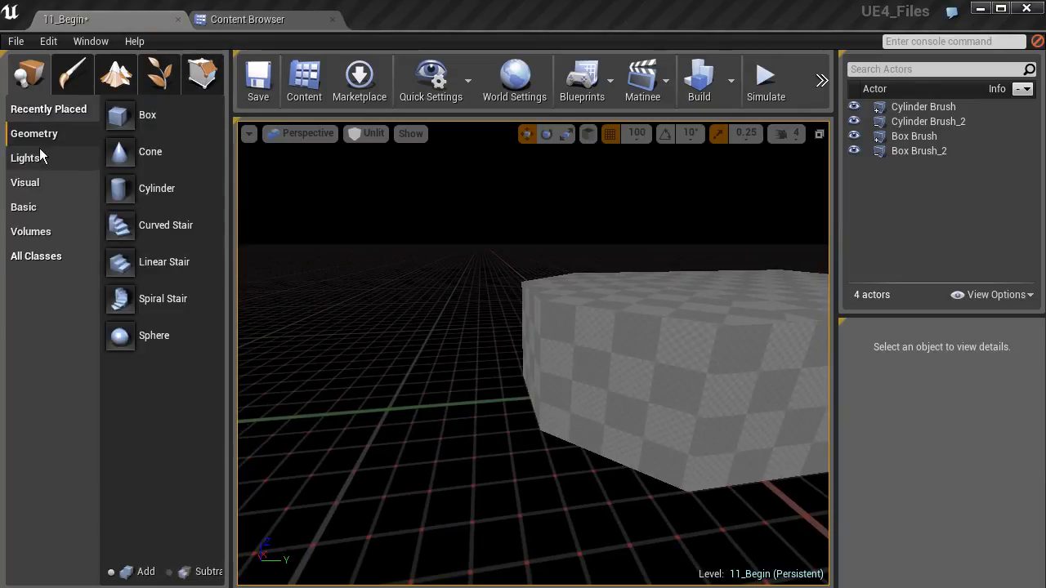
{"action": "left_click_drag", "start_coordinate": [117, 125], "coordinate": [425, 404]}
{"action": "left_click", "coordinate": [932, 435]}
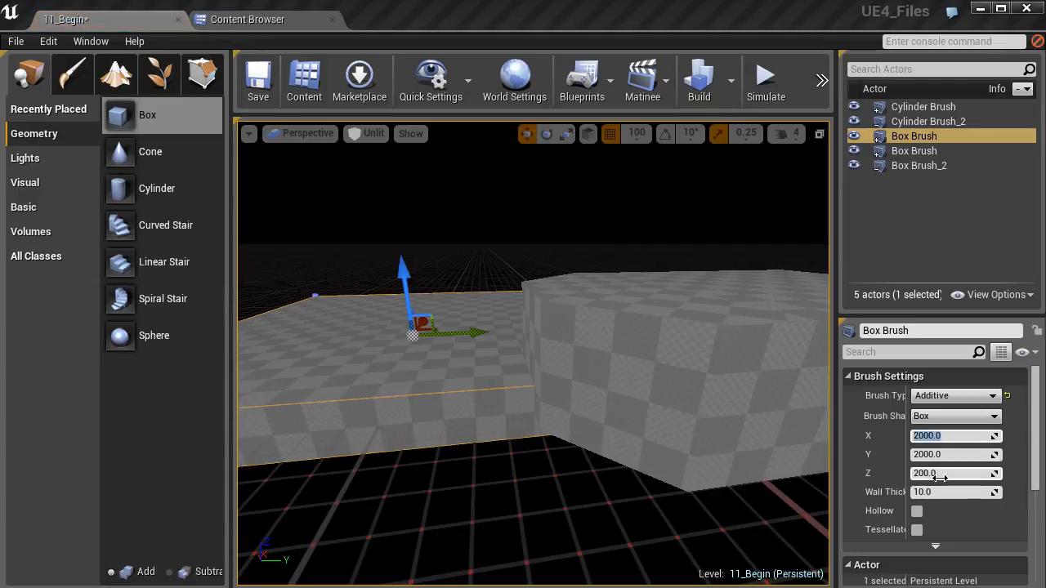
{"action": "type", "text": "200"}
{"action": "key", "text": "Return"}
{"action": "left_click", "coordinate": [950, 456]}
{"action": "type", "text": "10"}
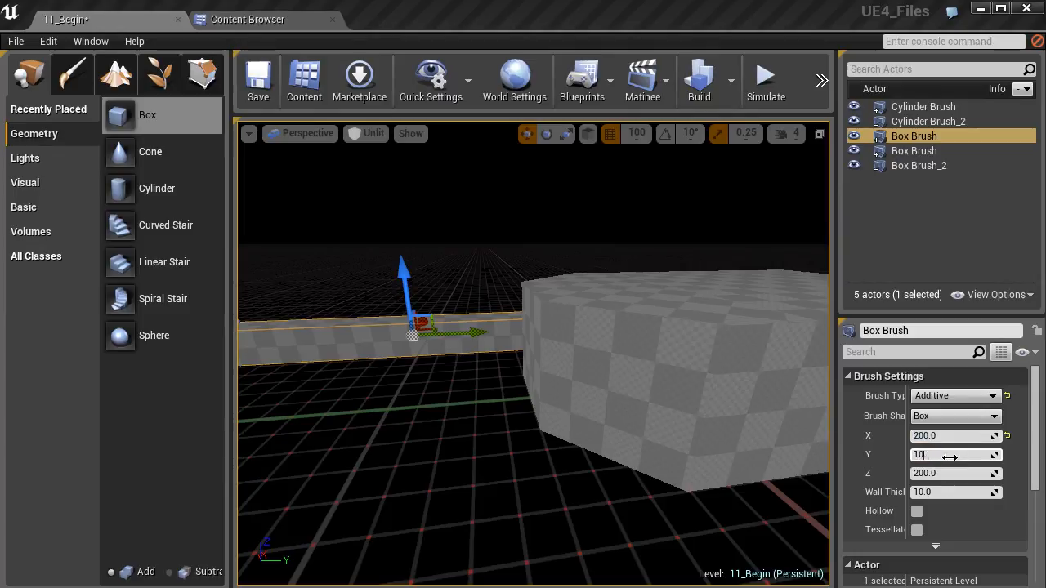
{"action": "key", "text": "Return"}
- Set the new box brush's Z size to 400
{"action": "left_click", "coordinate": [934, 474]}
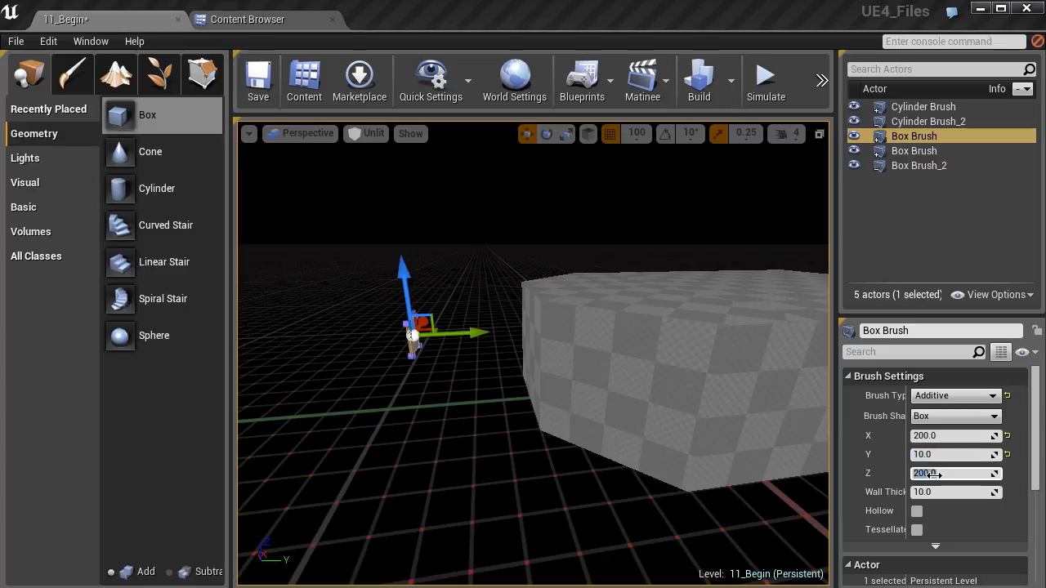
{"action": "right_click_drag", "start_coordinate": [648, 387], "coordinate": [592, 388]}
{"action": "key", "text": "d"}
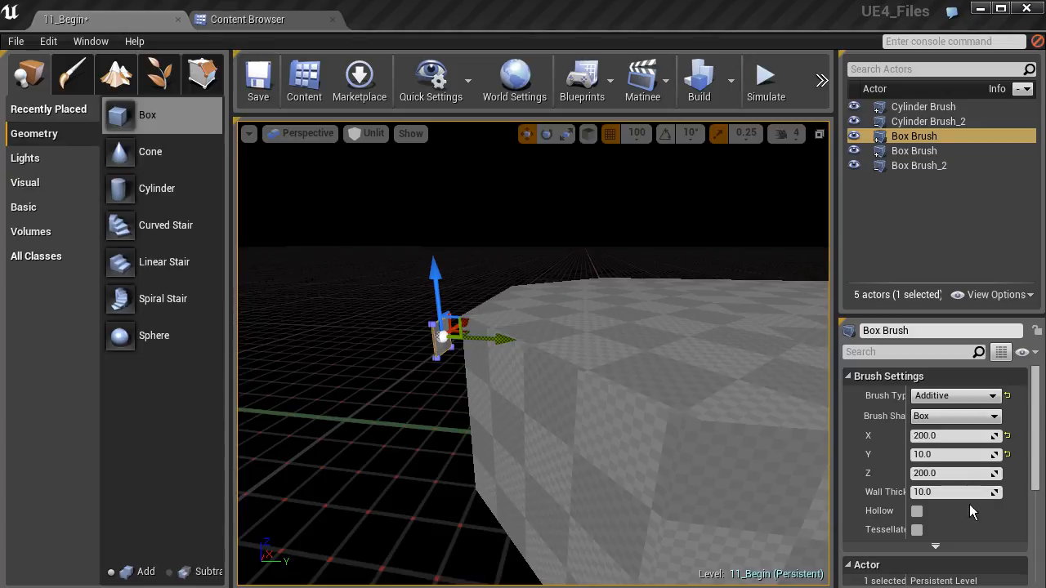
{"action": "left_click", "coordinate": [945, 474]}
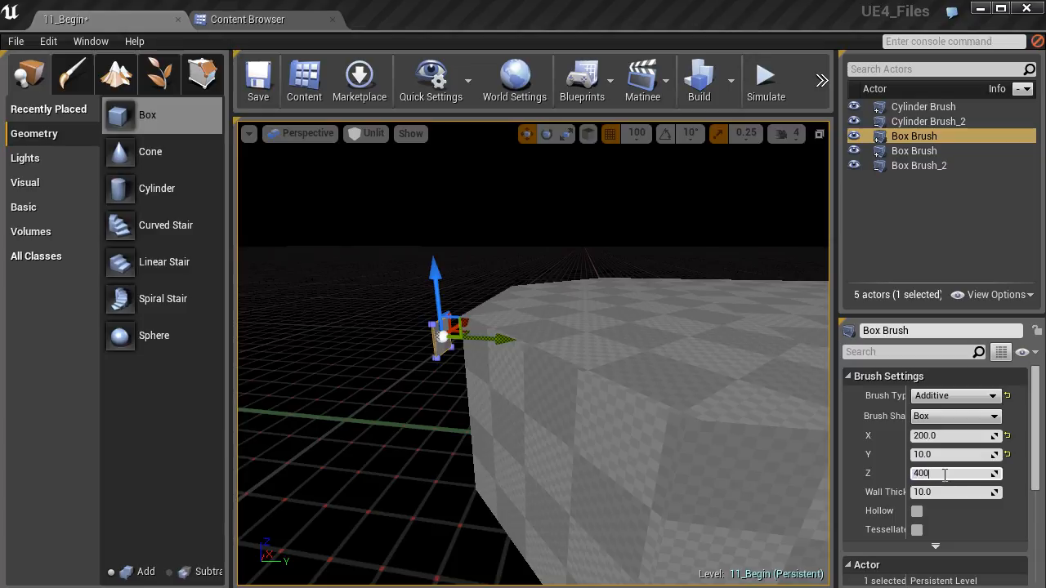
{"action": "key", "text": "Return"}
- Move the thin box brush across the floor to the cylinder room, in line with the green axis
{"action": "key", "text": "a"}
{"action": "right_click_drag", "start_coordinate": [460, 350], "coordinate": [637, 364]}
{"action": "key", "text": "s"}
{"action": "right_click_drag", "start_coordinate": [396, 383], "coordinate": [359, 382]}
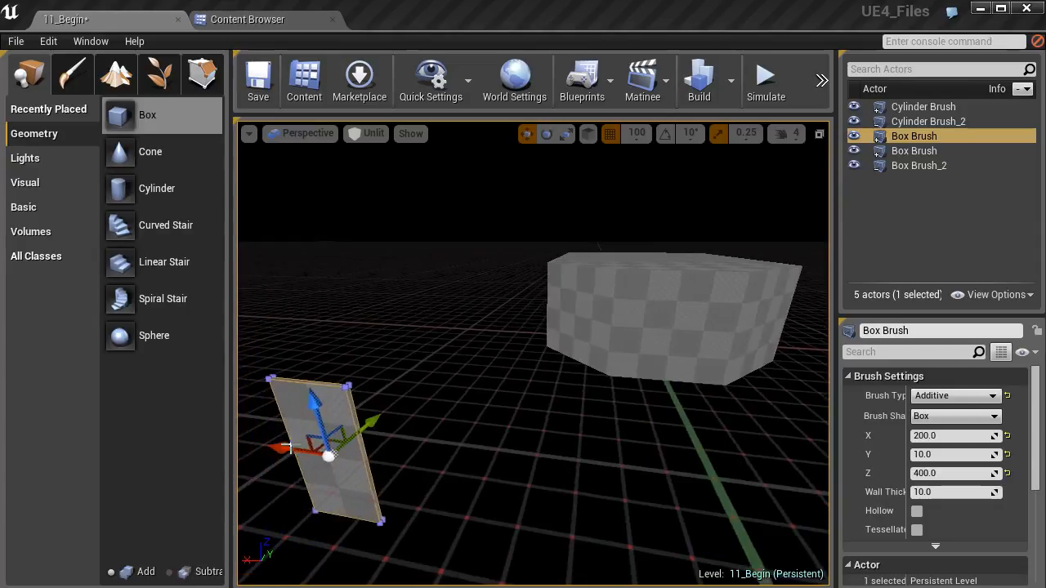
{"action": "mouse_move", "coordinate": [299, 435]}
{"action": "left_mouse_down"}
{"action": "mouse_move", "coordinate": [386, 430]}
{"action": "mouse_move", "coordinate": [645, 474]}
{"action": "left_mouse_up"}
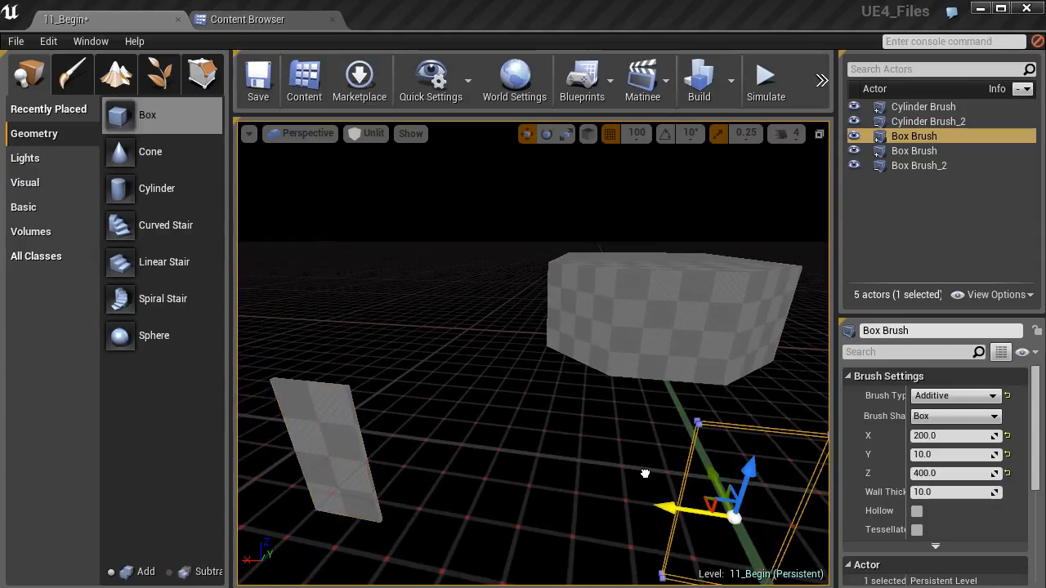
{"action": "left_click_drag", "start_coordinate": [717, 474], "coordinate": [686, 357]}
- In the top view, move the brush onto the outer edge of the cylinder's wall, centred on the green axis
{"action": "left_click", "coordinate": [285, 134]}
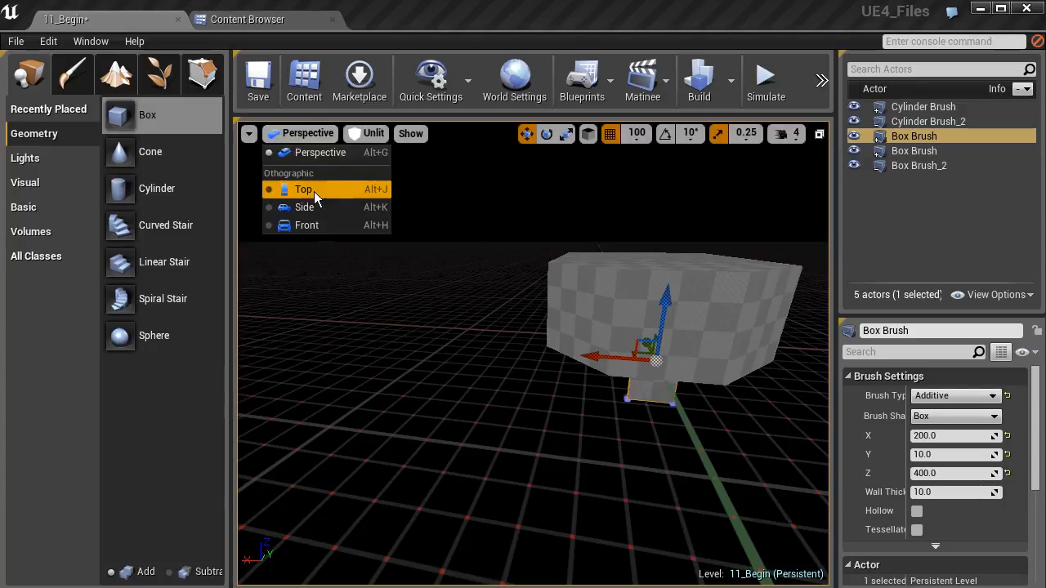
{"action": "left_click", "coordinate": [314, 190]}
{"action": "right_click_drag", "start_coordinate": [444, 410], "coordinate": [489, 325]}
{"action": "key", "text": "f"}
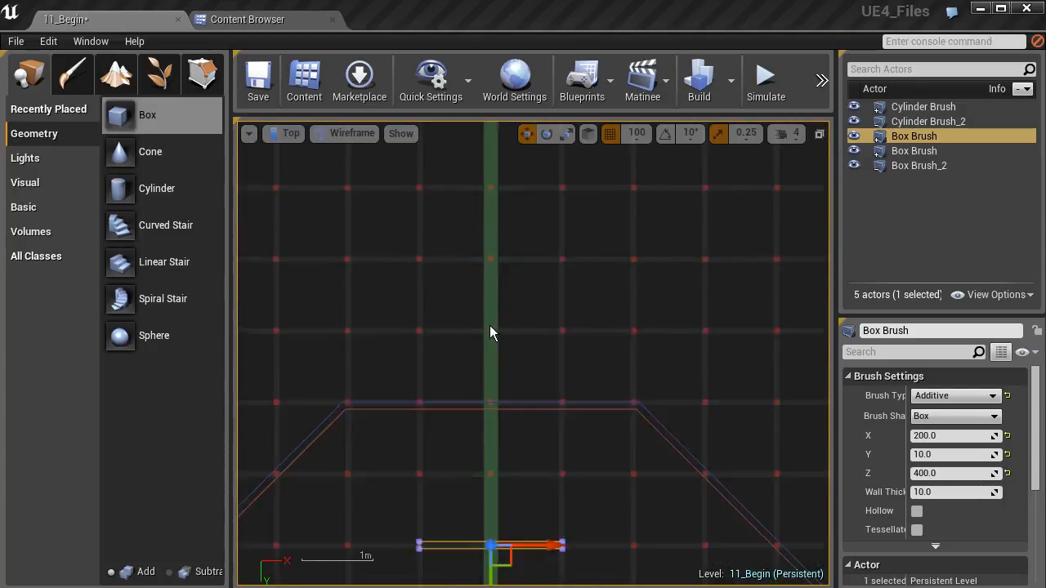
{"action": "mouse_move", "coordinate": [533, 387]}
{"action": "left_mouse_down"}
{"action": "mouse_move", "coordinate": [535, 273]}
{"action": "mouse_move", "coordinate": [524, 235]}
{"action": "left_mouse_up"}
{"action": "scroll", "coordinate": [523, 235], "scroll_direction": "up", "scroll_amount": 4}
{"action": "right_click_drag", "start_coordinate": [512, 247], "coordinate": [484, 312]}
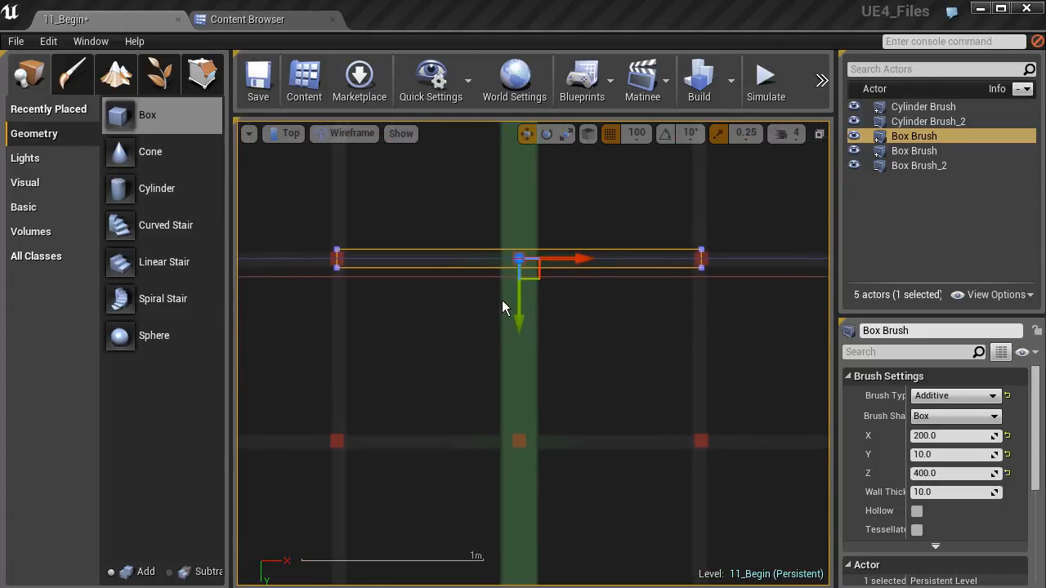
{"action": "scroll", "coordinate": [481, 278], "scroll_direction": "up", "scroll_amount": 1}
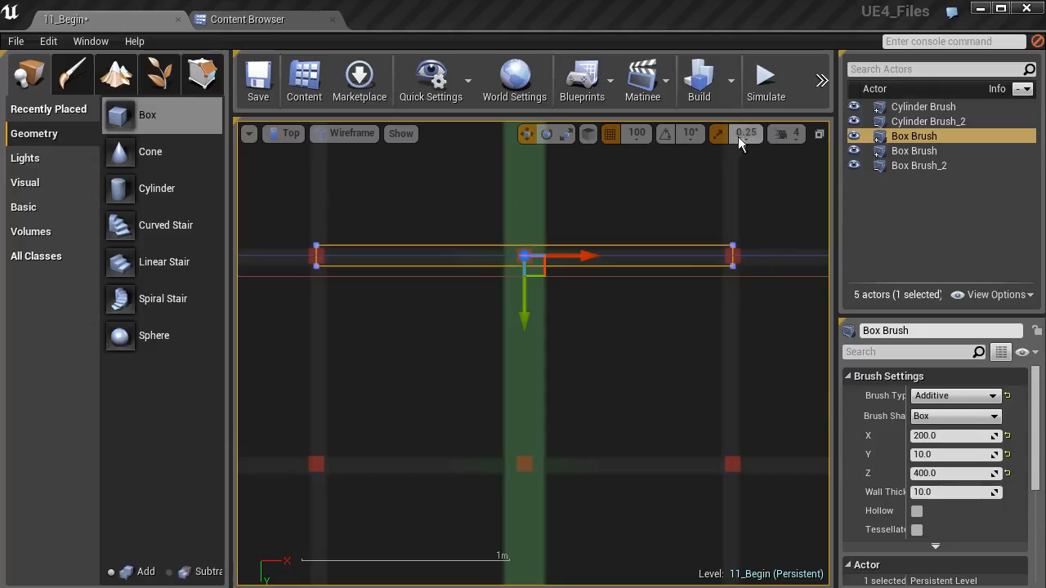
- Set the position grid snap to 5 and shift the brush along Y to fit within the wall's thickness
{"action": "left_click", "coordinate": [637, 135]}
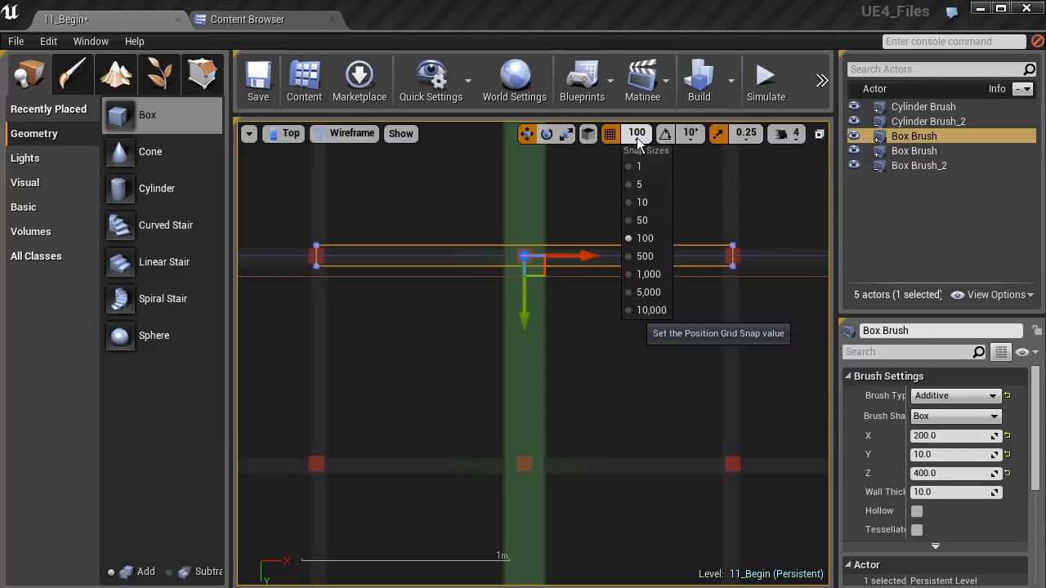
{"action": "left_click", "coordinate": [642, 203]}
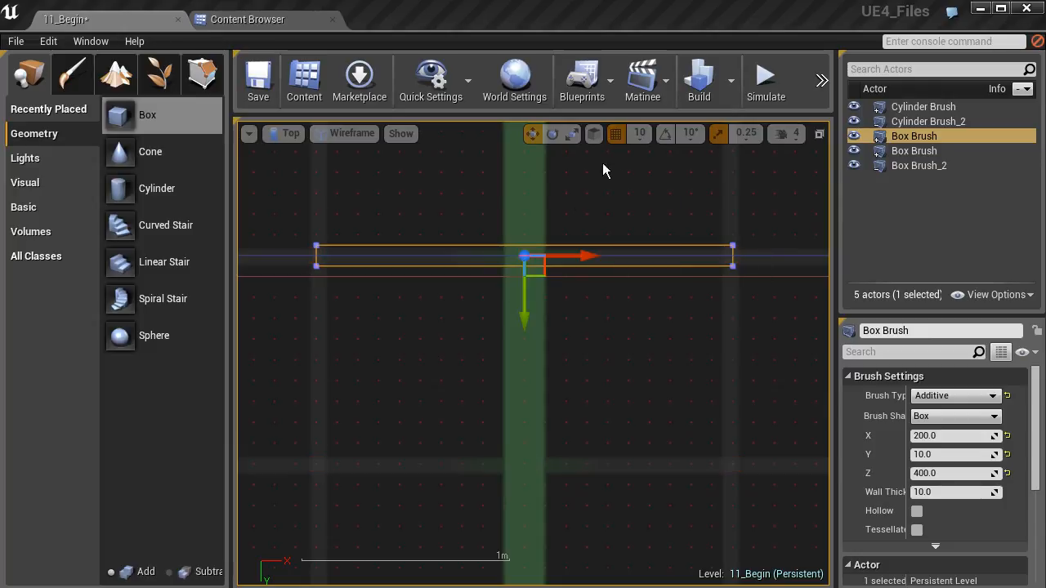
{"action": "left_click", "coordinate": [641, 133]}
{"action": "left_click", "coordinate": [651, 184]}
{"action": "left_click_drag", "start_coordinate": [528, 299], "coordinate": [524, 335]}
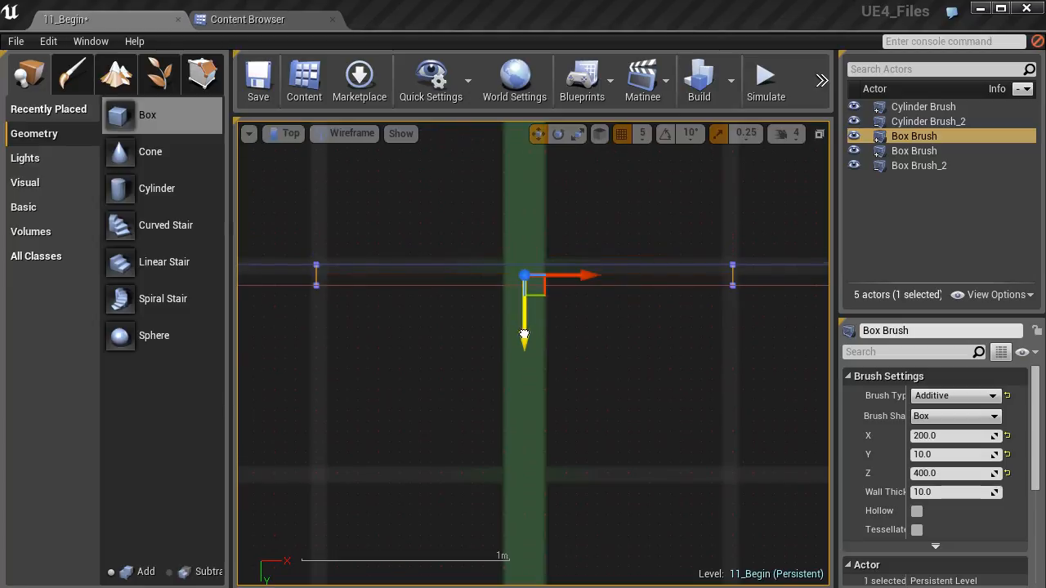
- Change the box brush to Subtractive and frame it in the perspective view from inside the room
{"action": "left_click", "coordinate": [954, 396]}
{"action": "left_click", "coordinate": [948, 414]}
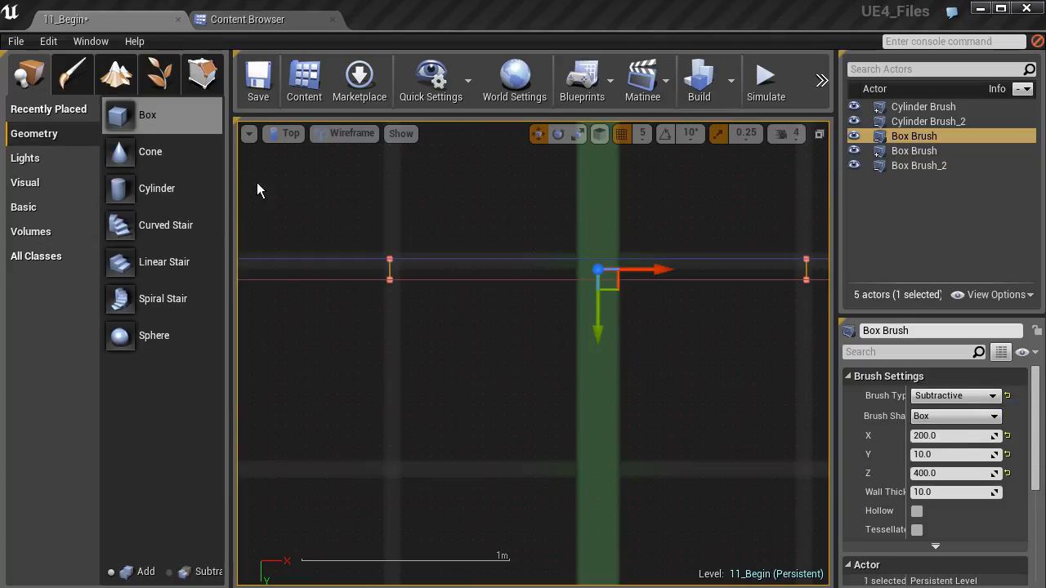
{"action": "left_click", "coordinate": [294, 134]}
{"action": "left_click", "coordinate": [309, 154]}
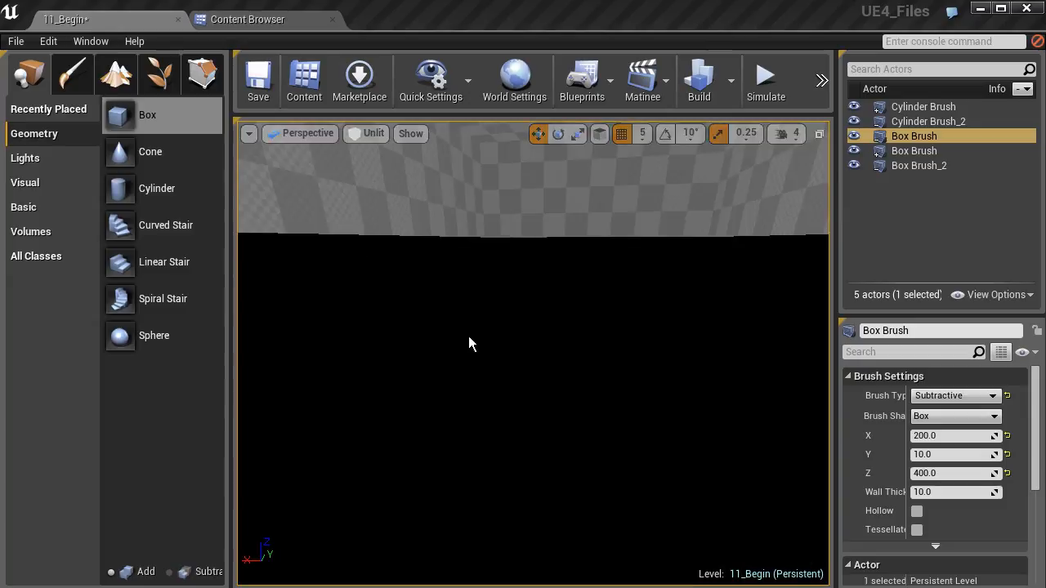
{"action": "scroll", "coordinate": [478, 351], "scroll_direction": "down", "scroll_amount": 10}
{"action": "mouse_move", "coordinate": [477, 351]}
{"action": "right_mouse_down"}
{"action": "mouse_move", "coordinate": [556, 350]}
{"action": "mouse_move", "coordinate": [310, 349]}
{"action": "right_mouse_up"}
{"action": "key", "text": "f"}
- Raise the subtractive brush so it cuts a full opening through the room's wall
{"action": "left_click_drag", "start_coordinate": [494, 349], "coordinate": [486, 250]}
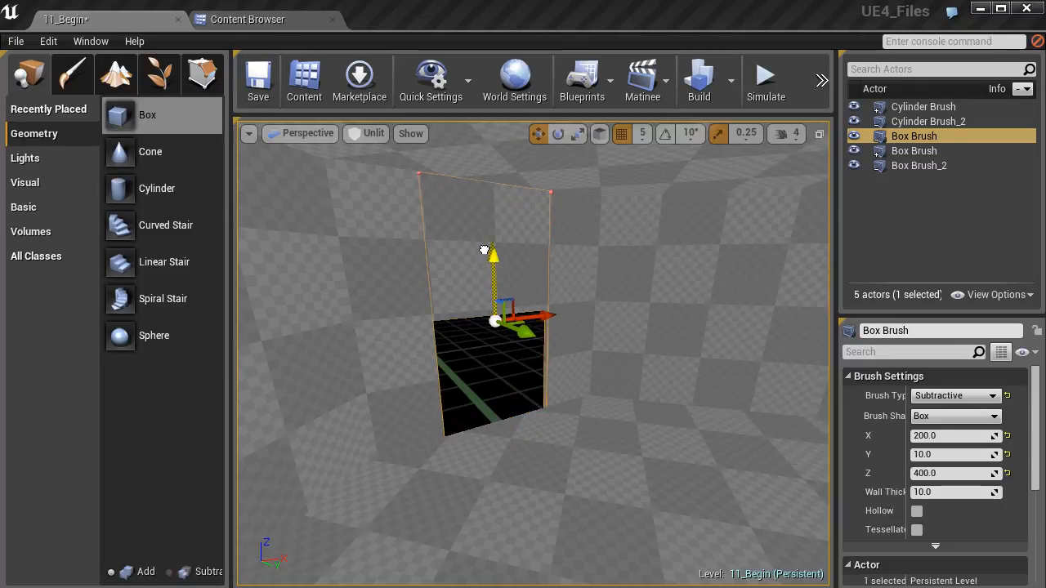
{"action": "left_click_drag", "start_coordinate": [480, 250], "coordinate": [483, 244]}
{"action": "mouse_move", "coordinate": [519, 331]}
{"action": "right_mouse_down"}
{"action": "mouse_move", "coordinate": [503, 315]}
{"action": "mouse_move", "coordinate": [408, 334]}
{"action": "right_mouse_up"}
{"action": "right_click_drag", "start_coordinate": [590, 347], "coordinate": [604, 352]}
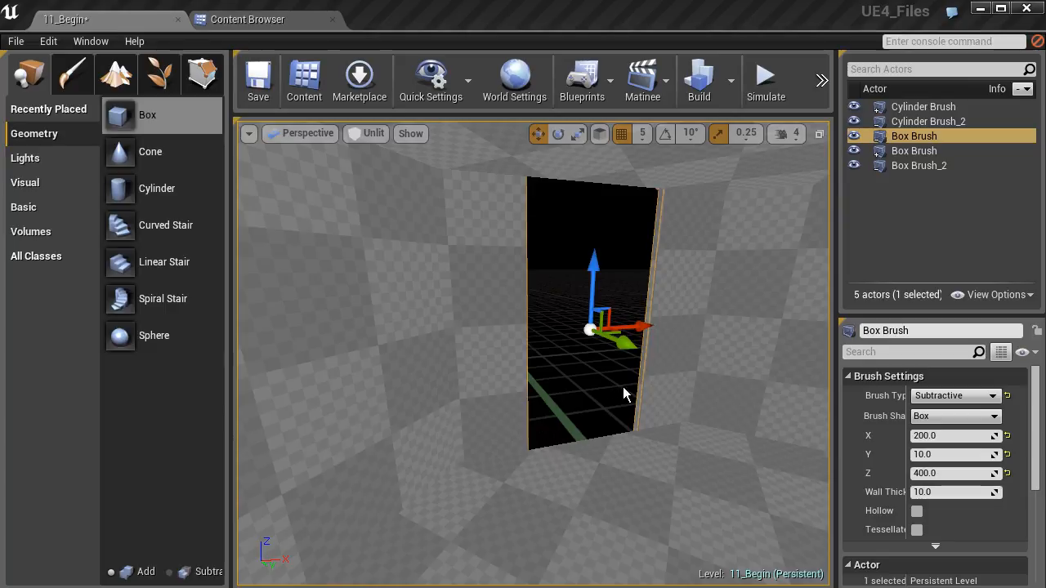
- Reduce the opening's height by setting the subtractive brush's Z size to 300
{"action": "left_click", "coordinate": [956, 473]}
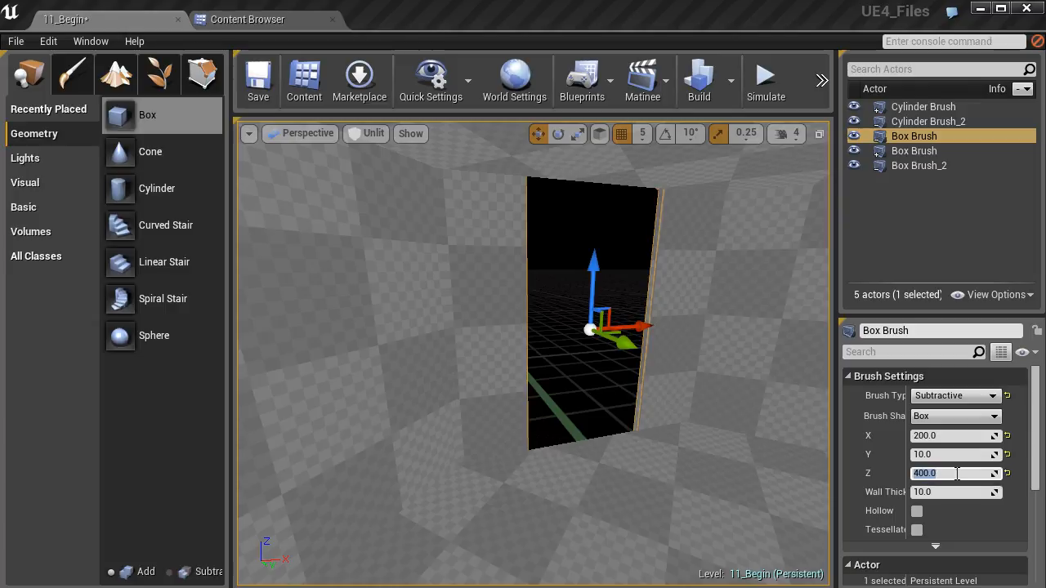
{"action": "type", "text": "800"}
{"action": "key", "text": "Return"}
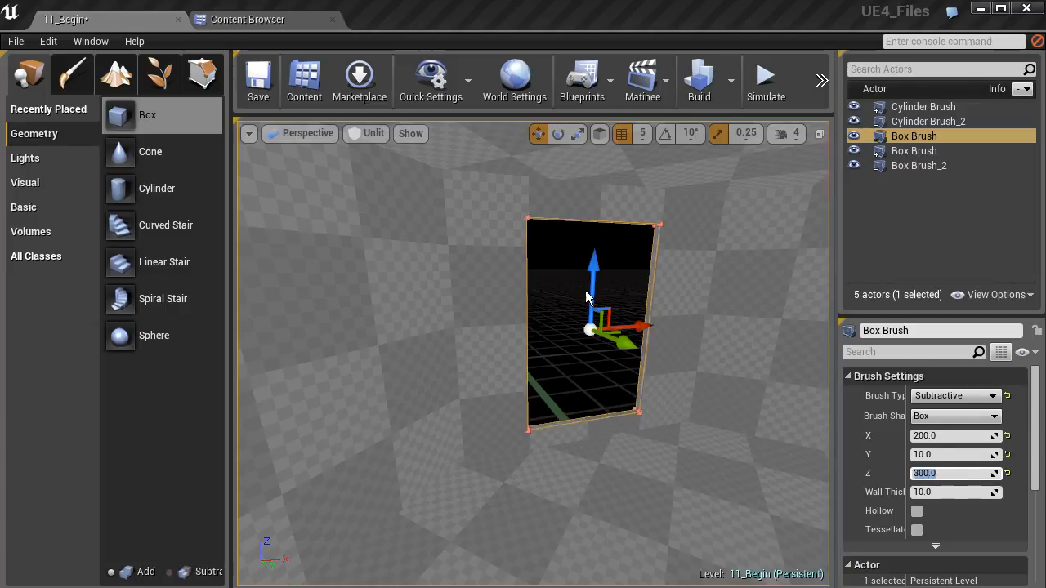
- Move the wall opening upward so its top edge sits just below the room's ceiling
{"action": "left_click_drag", "start_coordinate": [594, 283], "coordinate": [595, 261]}
{"action": "mouse_move", "coordinate": [595, 327]}
{"action": "right_mouse_down"}
{"action": "mouse_move", "coordinate": [605, 320]}
{"action": "mouse_move", "coordinate": [572, 220]}
{"action": "mouse_move", "coordinate": [564, 323]}
{"action": "mouse_move", "coordinate": [569, 274]}
{"action": "mouse_move", "coordinate": [585, 274]}
{"action": "mouse_move", "coordinate": [560, 274]}
{"action": "mouse_move", "coordinate": [585, 283]}
{"action": "mouse_move", "coordinate": [565, 222]}
{"action": "right_mouse_up"}
{"action": "key", "text": "w"}
{"action": "key", "text": "s"}
{"action": "key", "text": "w"}
{"action": "key", "text": "s"}
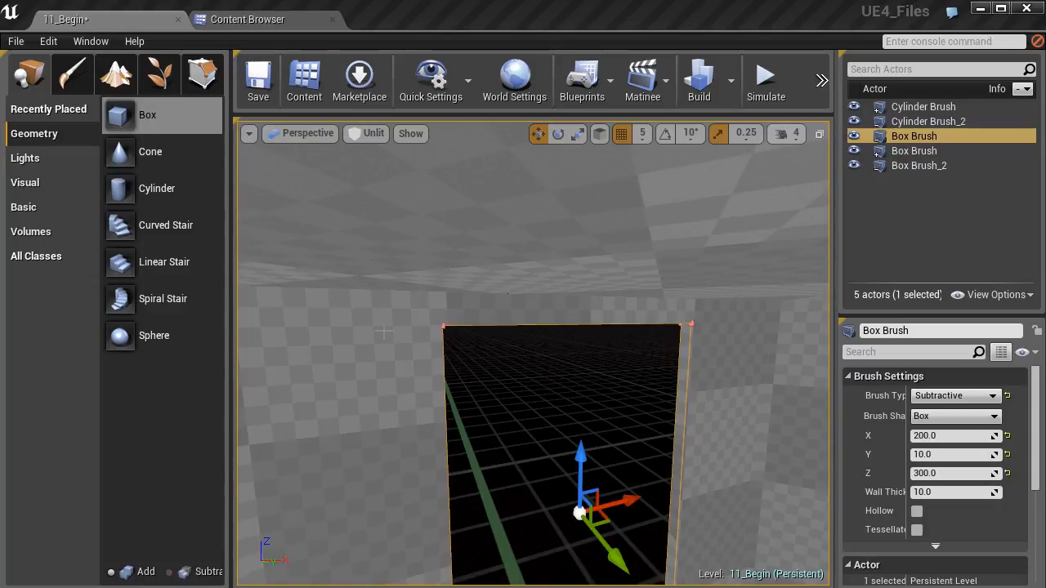
{"action": "right_click_drag", "start_coordinate": [432, 417], "coordinate": [400, 384]}
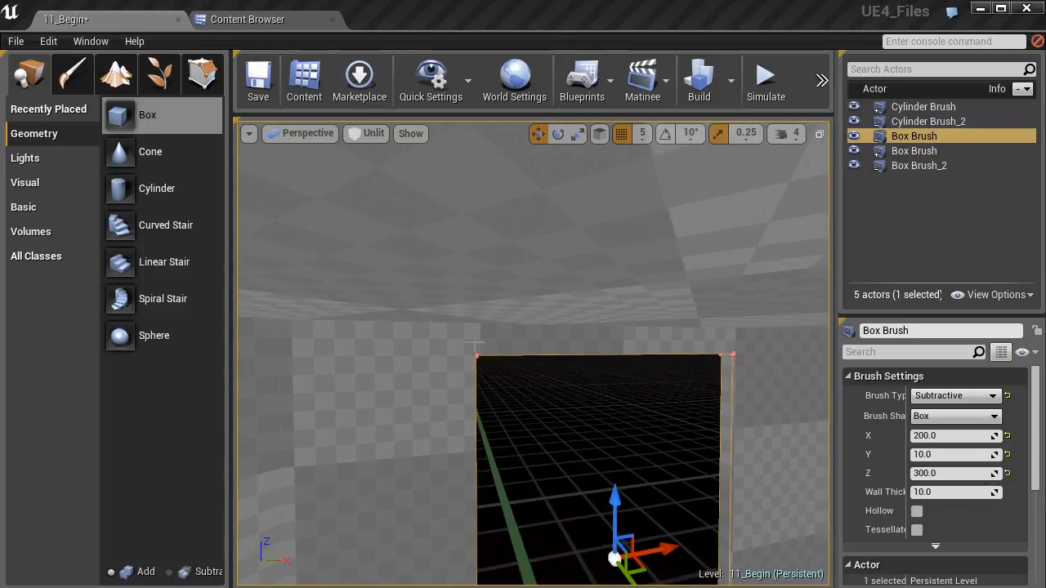
- Fine-tune the opening's vertical position between the ceiling and the floor
{"action": "mouse_move", "coordinate": [615, 502]}
{"action": "left_mouse_down"}
{"action": "mouse_move", "coordinate": [616, 491]}
{"action": "mouse_move", "coordinate": [616, 506]}
{"action": "left_mouse_up"}
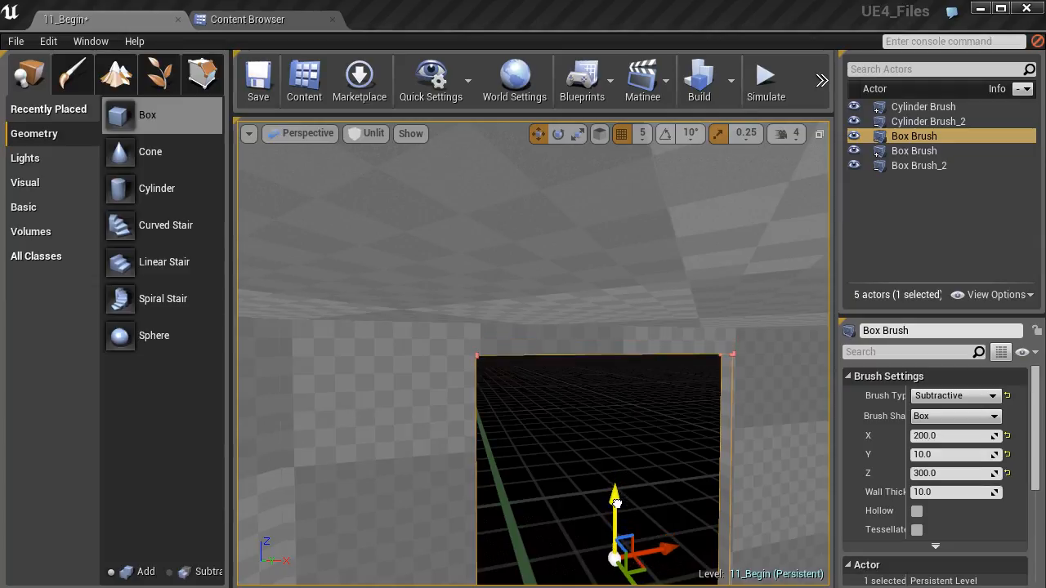
{"action": "right_click_drag", "start_coordinate": [604, 373], "coordinate": [627, 376]}
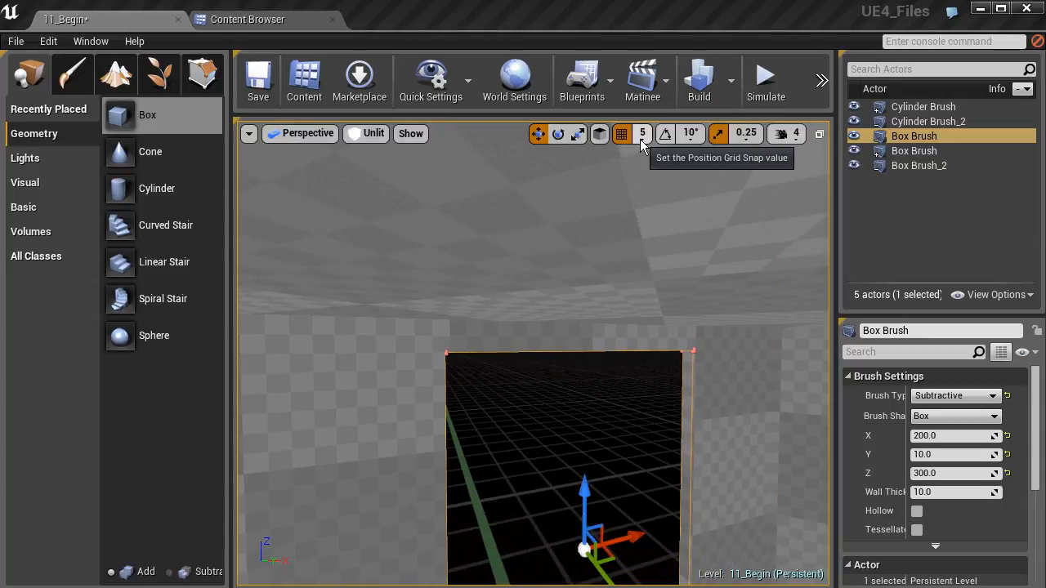
{"action": "mouse_move", "coordinate": [583, 493]}
{"action": "left_mouse_down"}
{"action": "mouse_move", "coordinate": [583, 478]}
{"action": "mouse_move", "coordinate": [585, 493]}
{"action": "left_mouse_up"}
{"action": "mouse_move", "coordinate": [585, 493]}
{"action": "right_mouse_down"}
{"action": "mouse_move", "coordinate": [605, 531]}
{"action": "mouse_move", "coordinate": [682, 572]}
{"action": "right_mouse_up"}
{"action": "mouse_move", "coordinate": [429, 376]}
{"action": "right_mouse_down"}
{"action": "mouse_move", "coordinate": [437, 315]}
{"action": "mouse_move", "coordinate": [384, 311]}
{"action": "mouse_move", "coordinate": [401, 356]}
{"action": "mouse_move", "coordinate": [429, 376]}
{"action": "right_mouse_up"}
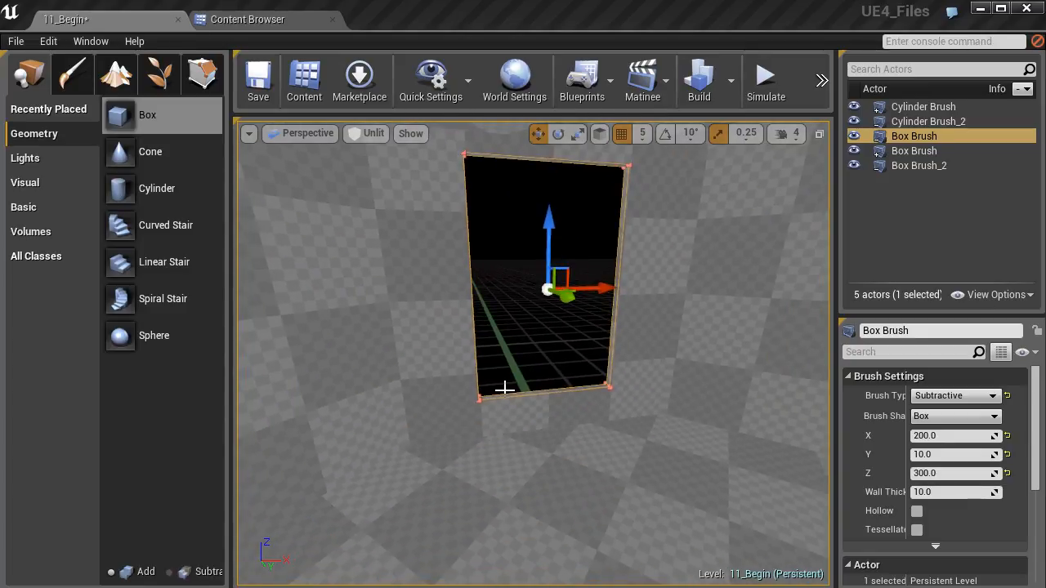
{"action": "mouse_move", "coordinate": [500, 378]}
{"action": "right_mouse_down"}
{"action": "mouse_move", "coordinate": [517, 351]}
{"action": "mouse_move", "coordinate": [494, 322]}
{"action": "mouse_move", "coordinate": [512, 346]}
{"action": "right_mouse_up"}
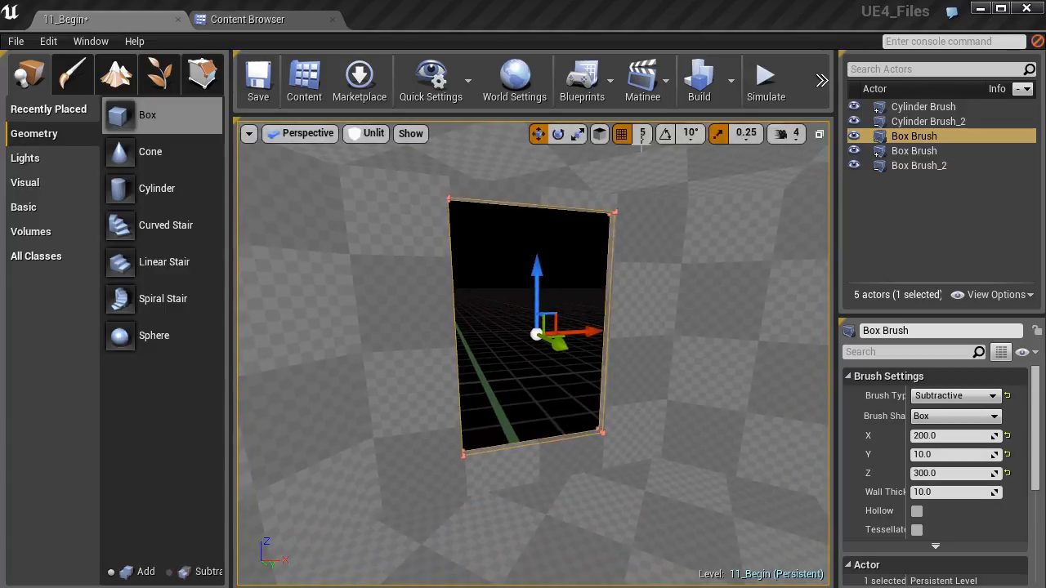
- Set the position grid snap to 10 and adjust the opening's height on the wall
{"action": "left_click", "coordinate": [642, 133]}
{"action": "left_click", "coordinate": [654, 204]}
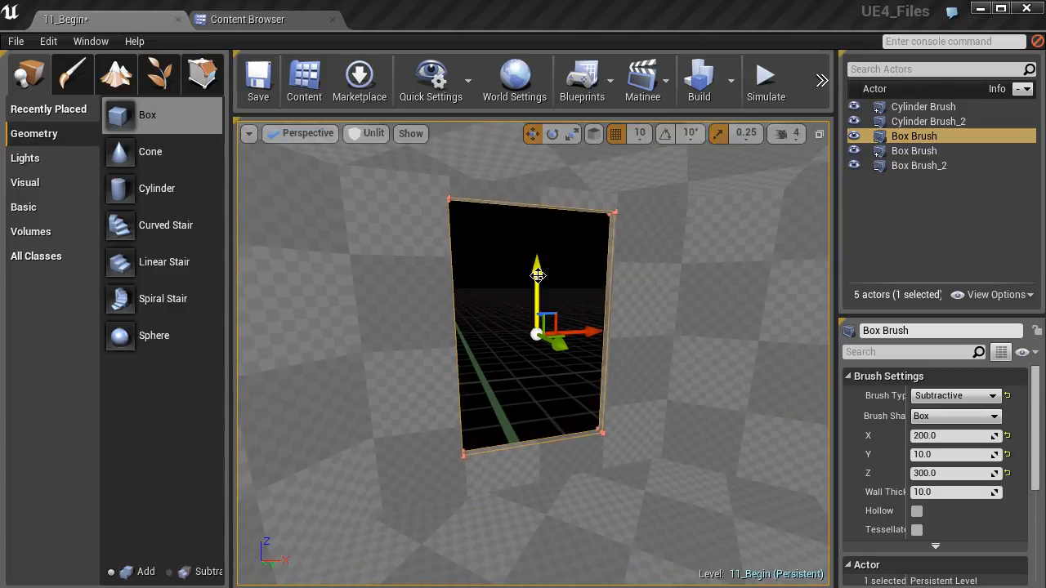
{"action": "mouse_move", "coordinate": [536, 272]}
{"action": "left_mouse_down"}
{"action": "mouse_move", "coordinate": [535, 309]}
{"action": "mouse_move", "coordinate": [536, 266]}
{"action": "left_mouse_up"}
{"action": "key", "text": "d"}
{"action": "mouse_move", "coordinate": [539, 485]}
{"action": "right_mouse_down"}
{"action": "mouse_move", "coordinate": [490, 500]}
{"action": "mouse_move", "coordinate": [488, 536]}
{"action": "mouse_move", "coordinate": [532, 479]}
{"action": "right_mouse_up"}
{"action": "key", "text": "a"}
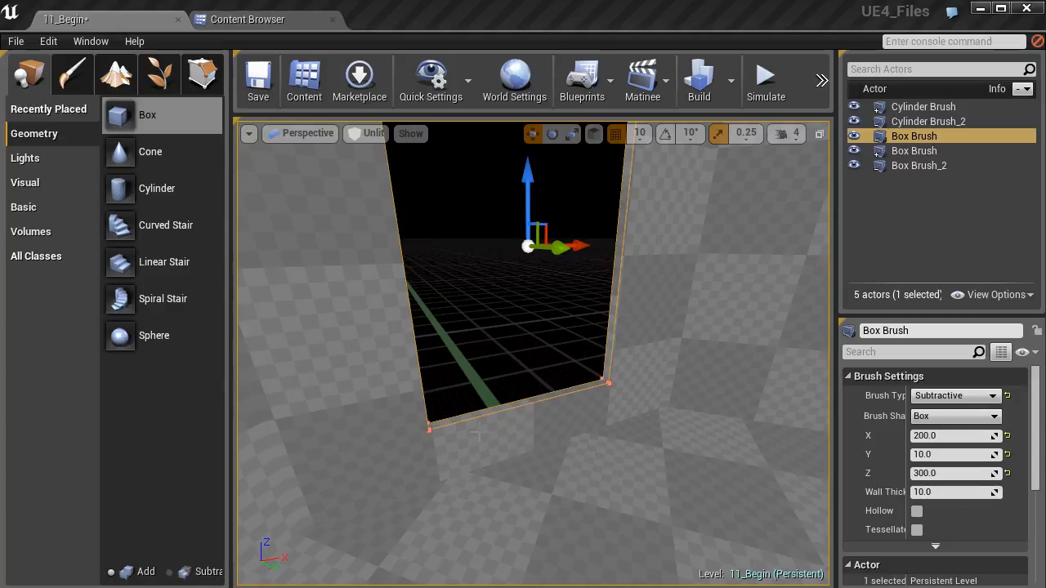
{"action": "scroll", "coordinate": [397, 384], "scroll_direction": "down", "scroll_amount": 4}
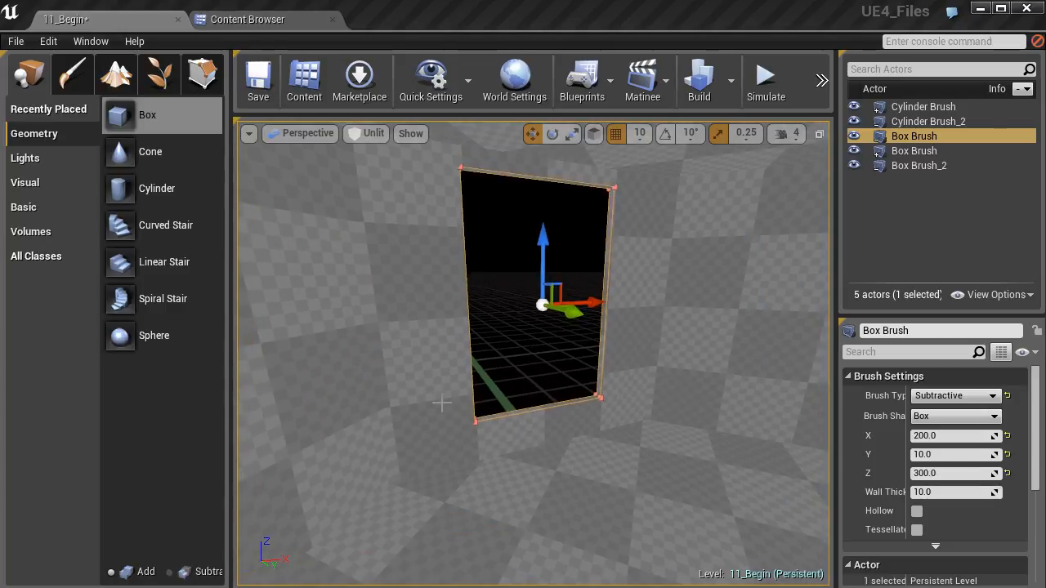
- In geometry editing mode, select the opening's bottom vertices in the side view and raise them about 30 units
{"action": "left_click", "coordinate": [202, 73]}
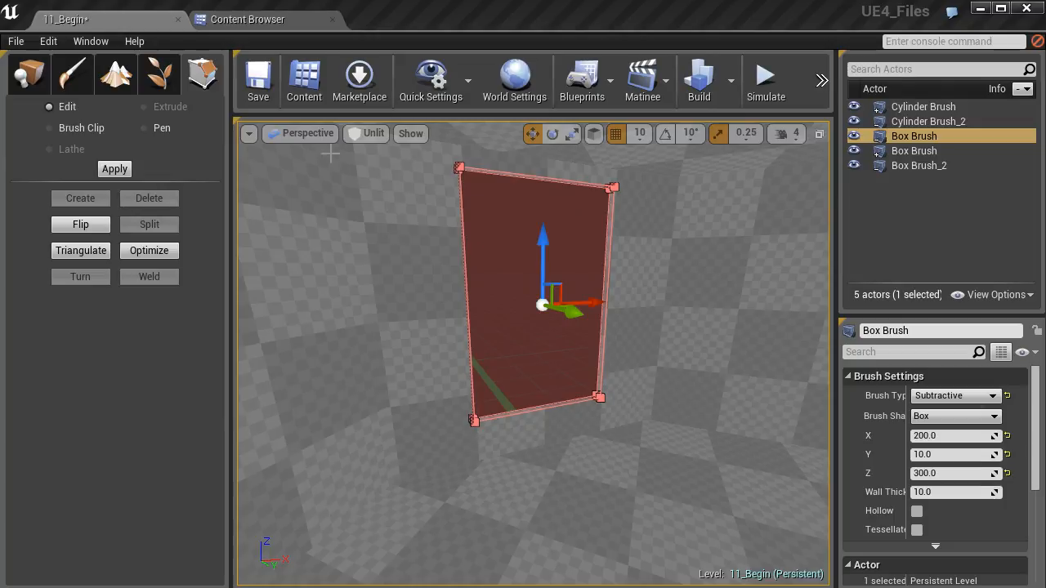
{"action": "left_click", "coordinate": [314, 132]}
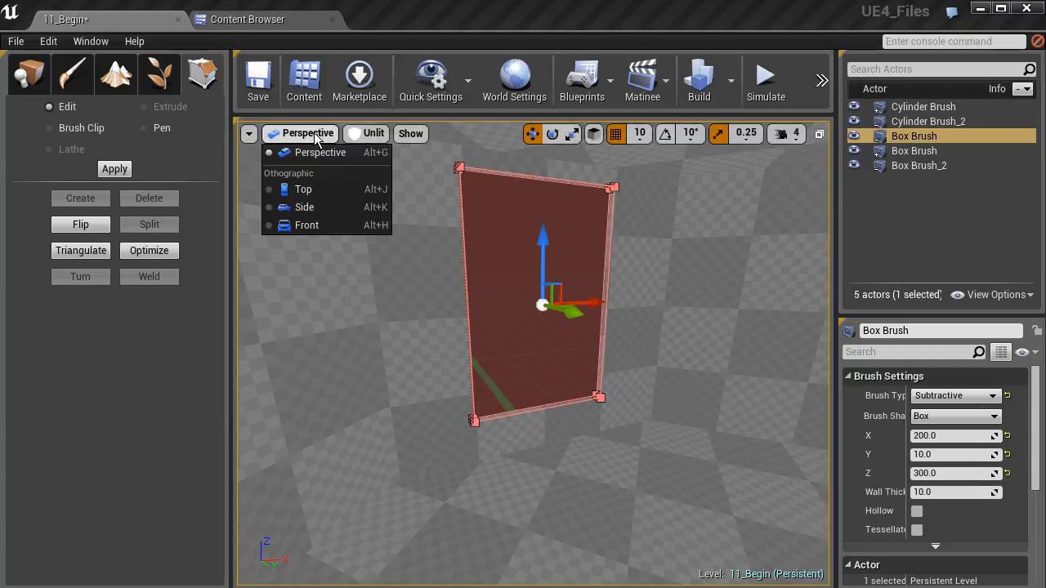
{"action": "left_click", "coordinate": [305, 208]}
{"action": "scroll", "coordinate": [485, 387], "scroll_direction": "down", "scroll_amount": 7}
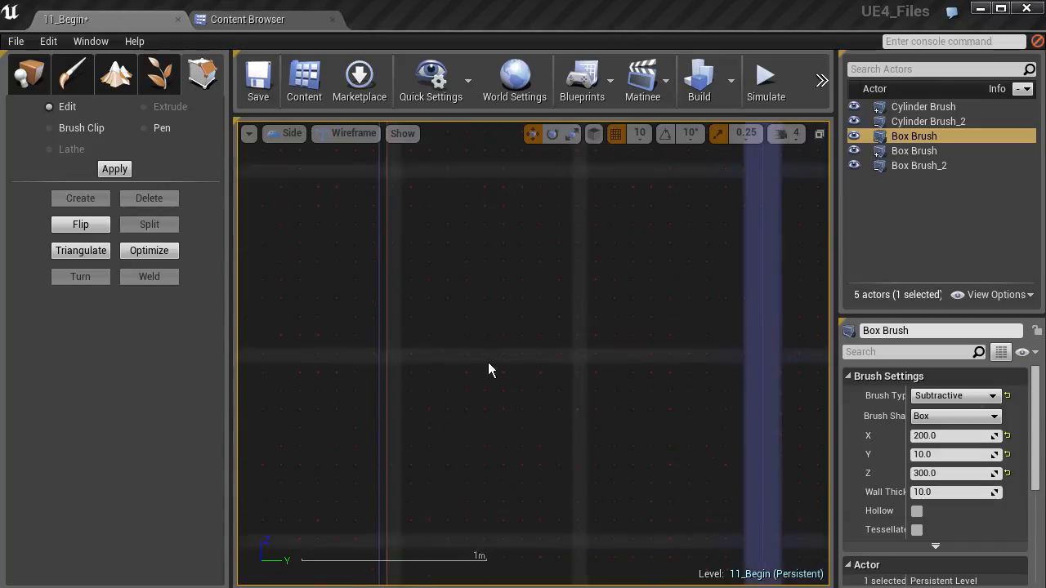
{"action": "key", "text": "f"}
{"action": "right_click_drag", "start_coordinate": [499, 432], "coordinate": [459, 342]}
{"action": "scroll", "coordinate": [468, 413], "scroll_direction": "up", "scroll_amount": 4}
{"action": "left_click_drag", "start_coordinate": [465, 367], "coordinate": [561, 413]}
{"action": "scroll", "coordinate": [521, 403], "scroll_direction": "up", "scroll_amount": 4}
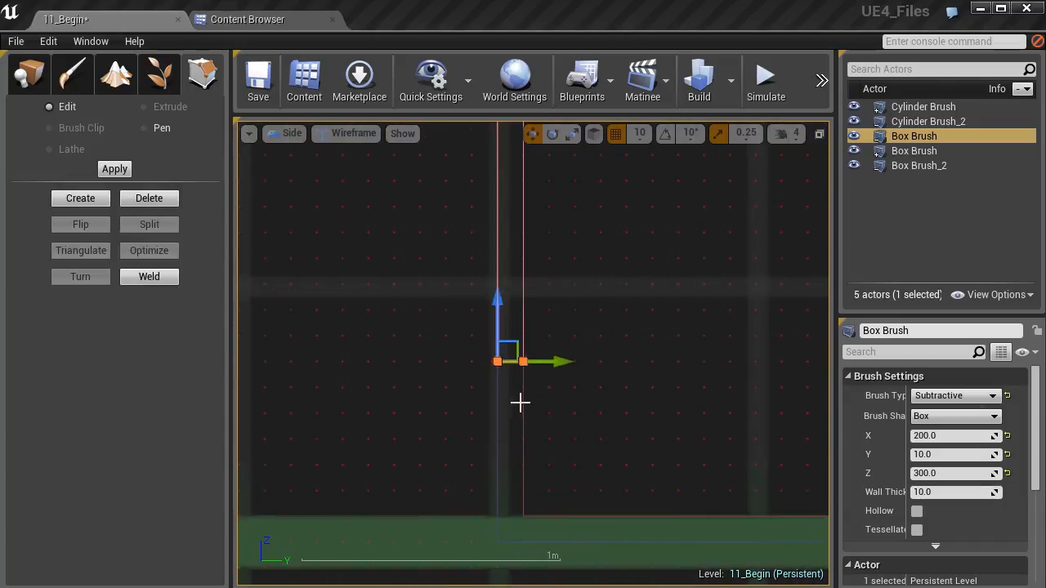
{"action": "left_click_drag", "start_coordinate": [497, 300], "coordinate": [497, 223]}
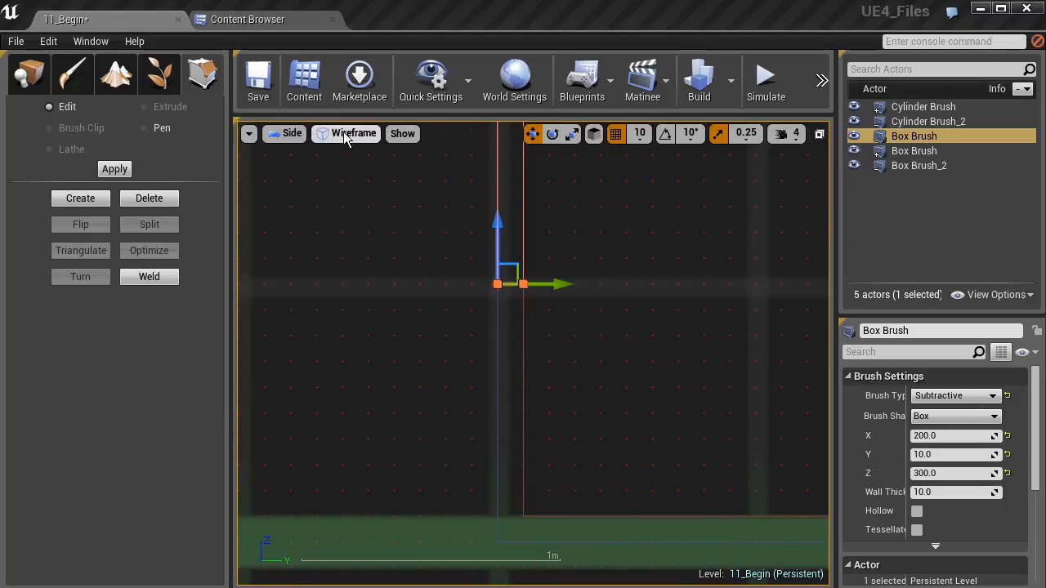
- Raise the opening's selected bottom vertices slightly further in the perspective view and check the opening against the room
{"action": "left_click", "coordinate": [290, 134]}
{"action": "left_click", "coordinate": [304, 152]}
{"action": "key", "text": "f"}
{"action": "mouse_move", "coordinate": [470, 347]}
{"action": "right_mouse_down"}
{"action": "mouse_move", "coordinate": [446, 353]}
{"action": "mouse_move", "coordinate": [472, 368]}
{"action": "mouse_move", "coordinate": [459, 338]}
{"action": "mouse_move", "coordinate": [469, 356]}
{"action": "mouse_move", "coordinate": [392, 356]}
{"action": "right_mouse_up"}
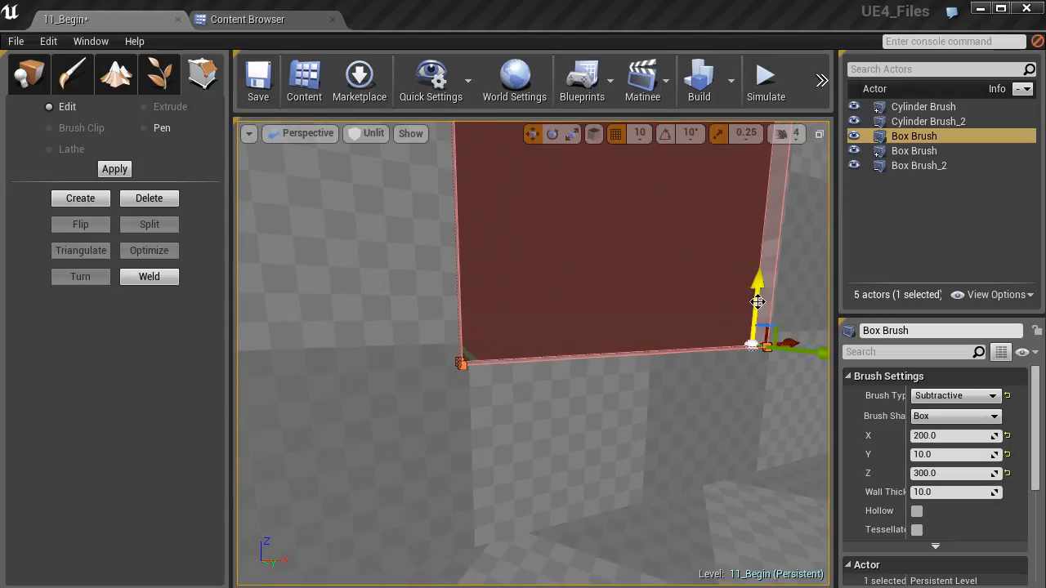
{"action": "left_click_drag", "start_coordinate": [759, 299], "coordinate": [758, 284]}
{"action": "right_click_drag", "start_coordinate": [759, 285], "coordinate": [735, 301]}
{"action": "mouse_move", "coordinate": [567, 350]}
{"action": "right_mouse_down"}
{"action": "mouse_move", "coordinate": [546, 353]}
{"action": "mouse_move", "coordinate": [567, 350]}
{"action": "right_mouse_up"}
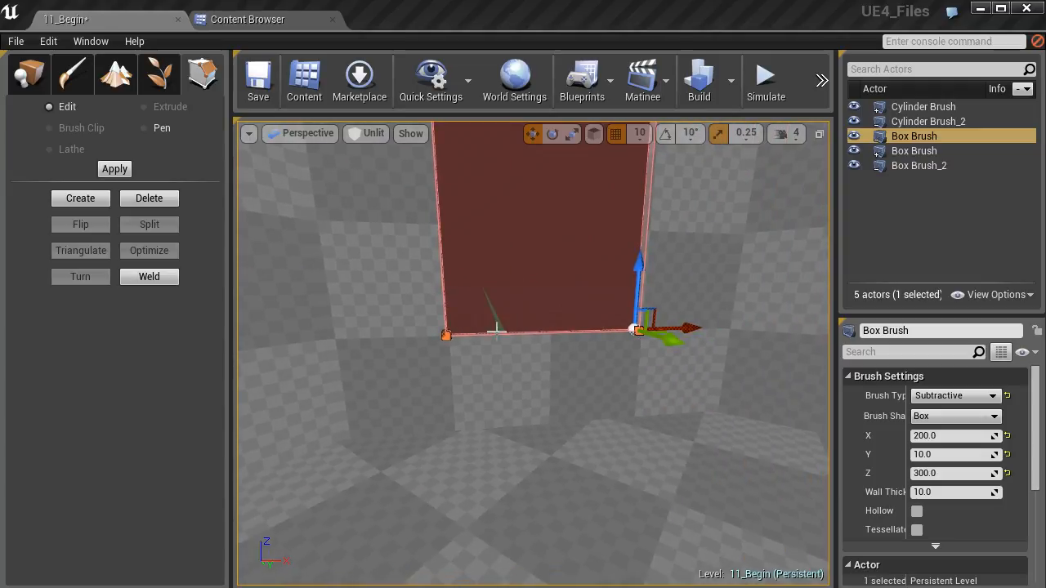
{"action": "mouse_move", "coordinate": [516, 380]}
{"action": "right_mouse_down"}
{"action": "mouse_move", "coordinate": [505, 304]}
{"action": "mouse_move", "coordinate": [512, 204]}
{"action": "right_mouse_up"}
{"action": "mouse_move", "coordinate": [393, 434]}
{"action": "right_mouse_down"}
{"action": "mouse_move", "coordinate": [384, 335]}
{"action": "mouse_move", "coordinate": [390, 432]}
{"action": "right_mouse_up"}
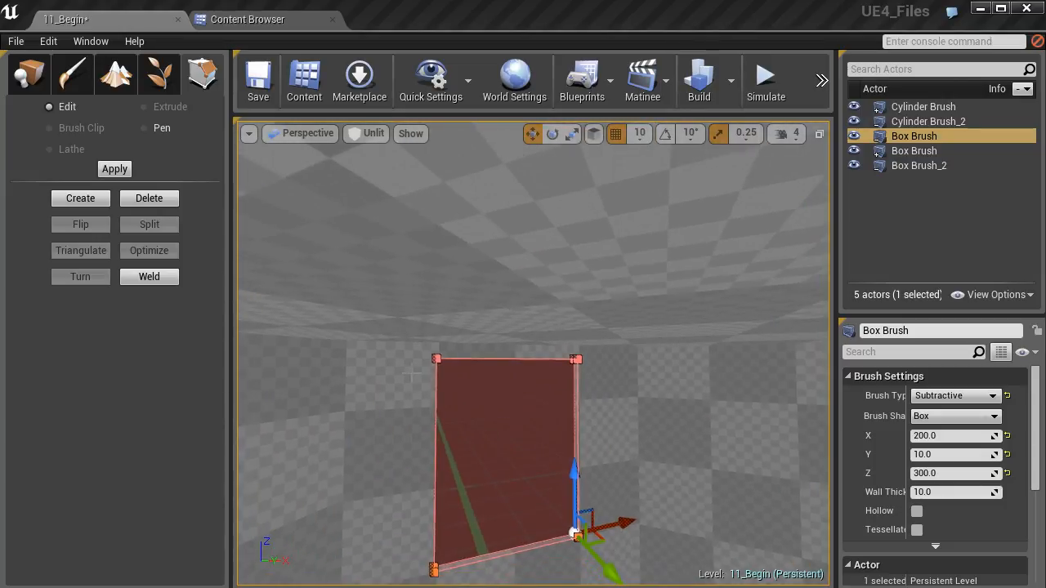
{"action": "mouse_move", "coordinate": [423, 390]}
{"action": "right_mouse_down"}
{"action": "mouse_move", "coordinate": [445, 458]}
{"action": "mouse_move", "coordinate": [449, 445]}
{"action": "mouse_move", "coordinate": [425, 437]}
{"action": "mouse_move", "coordinate": [474, 441]}
{"action": "mouse_move", "coordinate": [466, 445]}
{"action": "right_mouse_up"}
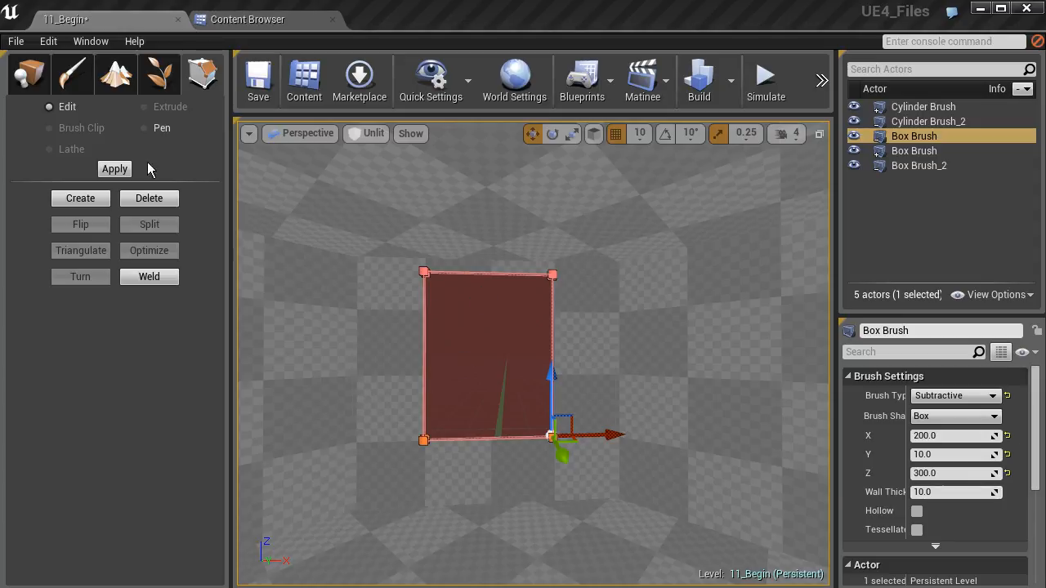
- In the front view, widen the opening by moving its left and right vertex pairs about 50 units outward each
{"action": "left_click", "coordinate": [297, 135]}
{"action": "left_click", "coordinate": [311, 223]}
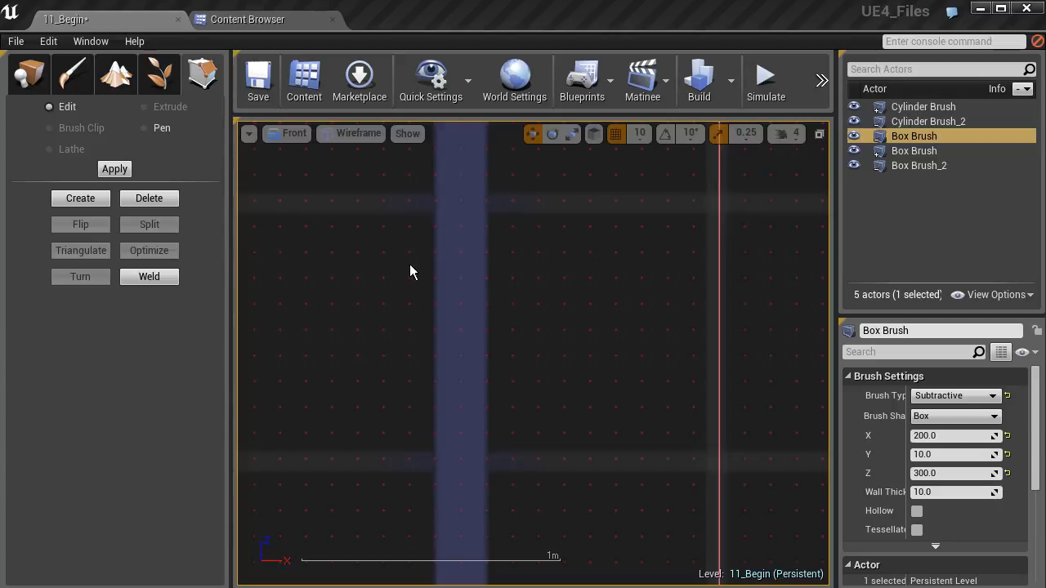
{"action": "scroll", "coordinate": [528, 359], "scroll_direction": "down", "scroll_amount": 5}
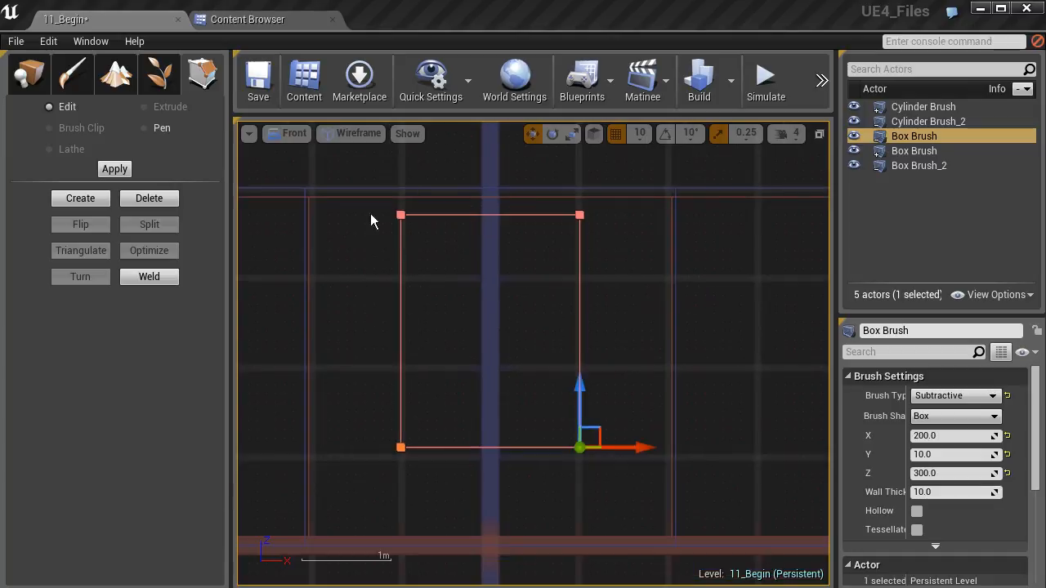
{"action": "mouse_move", "coordinate": [361, 178]}
{"action": "left_mouse_down"}
{"action": "mouse_move", "coordinate": [400, 247]}
{"action": "mouse_move", "coordinate": [619, 488]}
{"action": "mouse_move", "coordinate": [565, 404]}
{"action": "mouse_move", "coordinate": [439, 480]}
{"action": "left_mouse_up"}
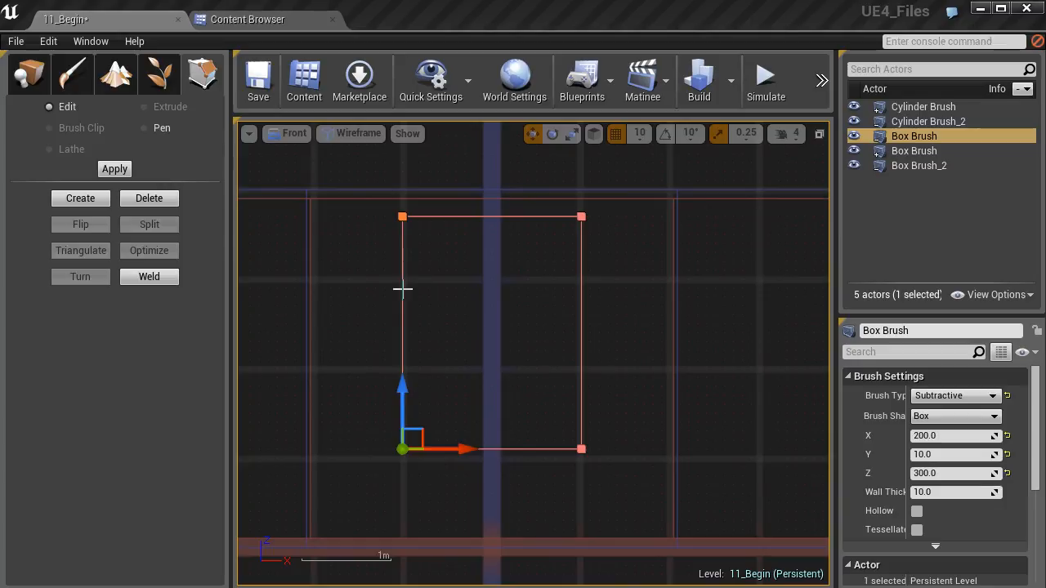
{"action": "left_click_drag", "start_coordinate": [458, 449], "coordinate": [419, 450]}
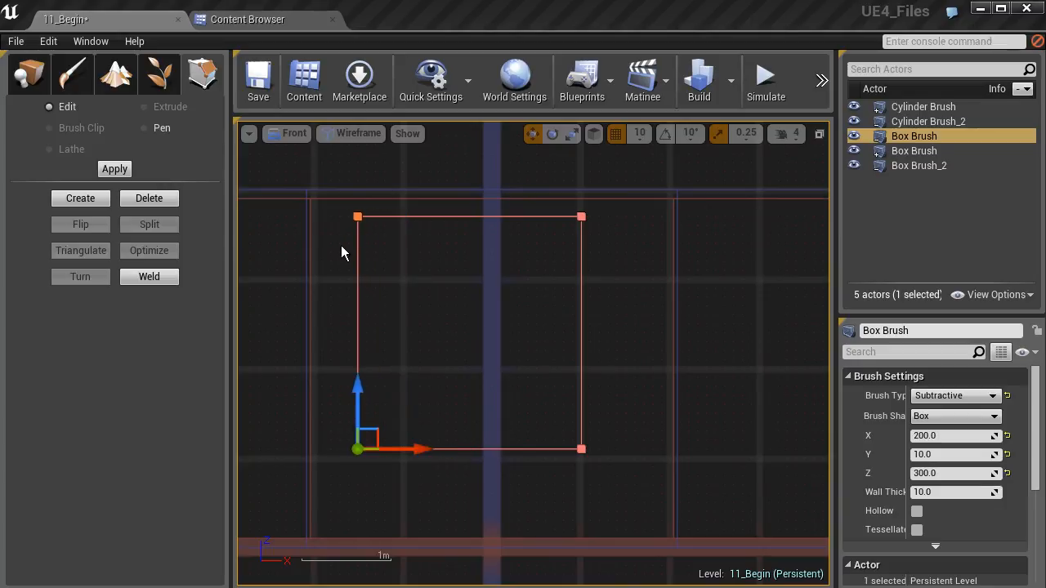
{"action": "left_click_drag", "start_coordinate": [567, 214], "coordinate": [684, 450], "text": "ctrl+alt"}
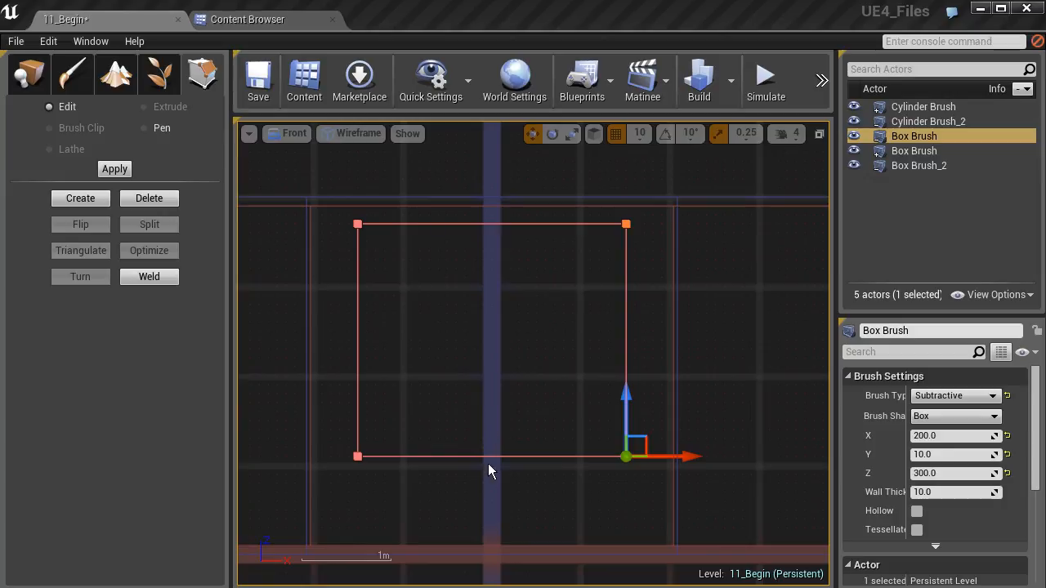
- Examine the widened opening from inside the room in the perspective view, selecting the brush's face
{"action": "left_click", "coordinate": [291, 135]}
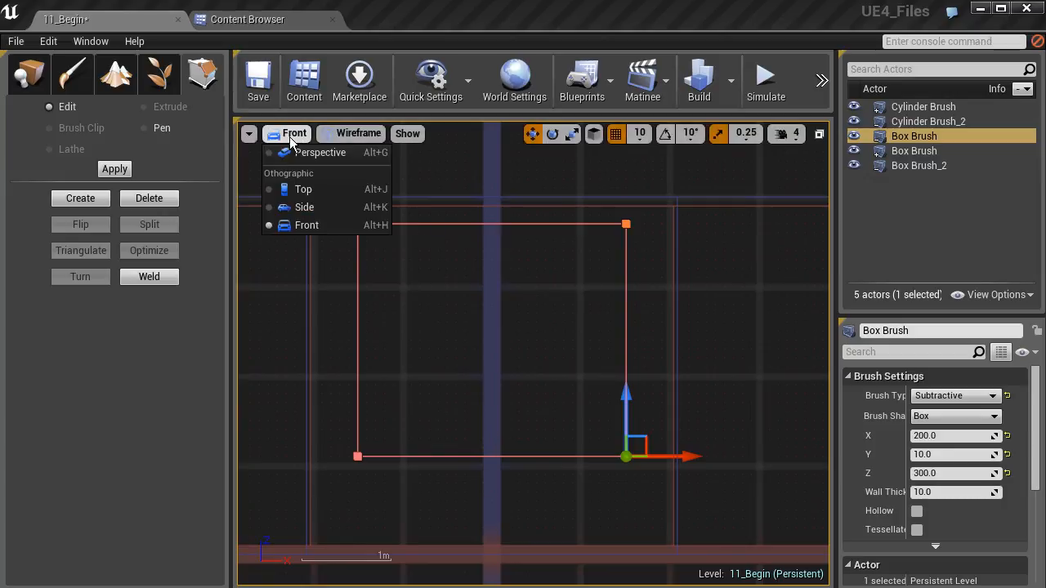
{"action": "left_click", "coordinate": [304, 154]}
{"action": "mouse_move", "coordinate": [476, 330]}
{"action": "right_mouse_down"}
{"action": "mouse_move", "coordinate": [531, 352]}
{"action": "mouse_move", "coordinate": [523, 343]}
{"action": "mouse_move", "coordinate": [581, 339]}
{"action": "right_mouse_up"}
{"action": "mouse_move", "coordinate": [458, 306]}
{"action": "right_mouse_down"}
{"action": "mouse_move", "coordinate": [491, 299]}
{"action": "mouse_move", "coordinate": [430, 312]}
{"action": "right_mouse_up"}
{"action": "left_click", "coordinate": [458, 307]}
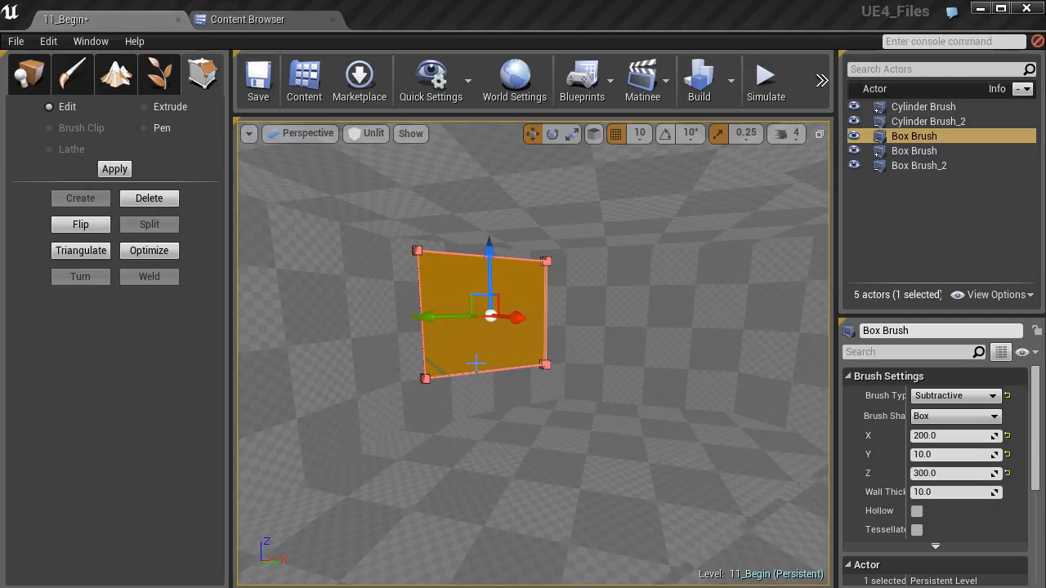
{"action": "mouse_move", "coordinate": [477, 364]}
{"action": "right_mouse_down"}
{"action": "mouse_move", "coordinate": [513, 376]}
{"action": "mouse_move", "coordinate": [510, 352]}
{"action": "mouse_move", "coordinate": [490, 355]}
{"action": "right_mouse_up"}
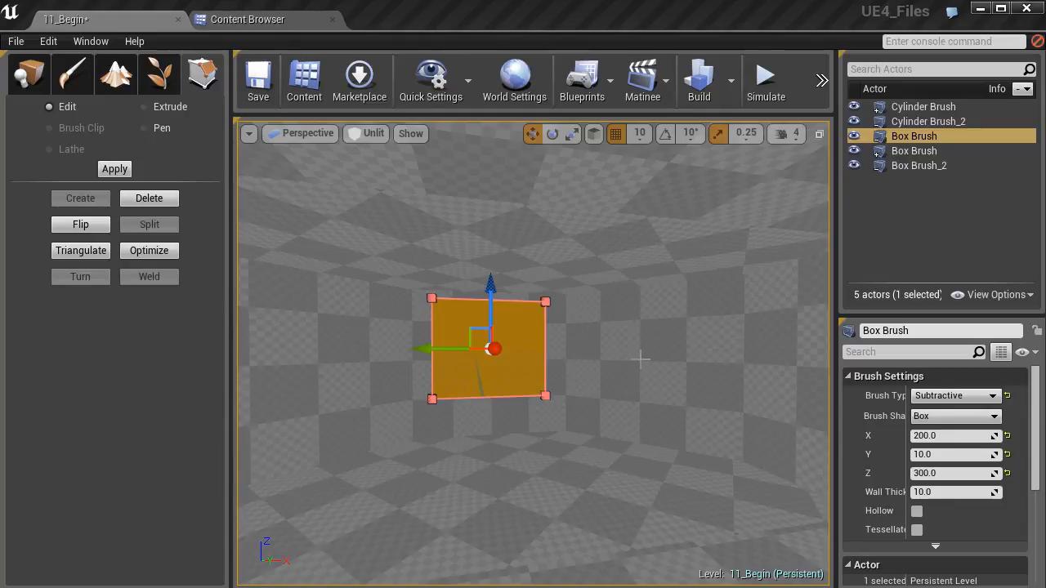
- Leave geometry editing, duplicate the opening brush in the top view, and place the copy over the adjacent diagonal wall
{"action": "left_click", "coordinate": [309, 134]}
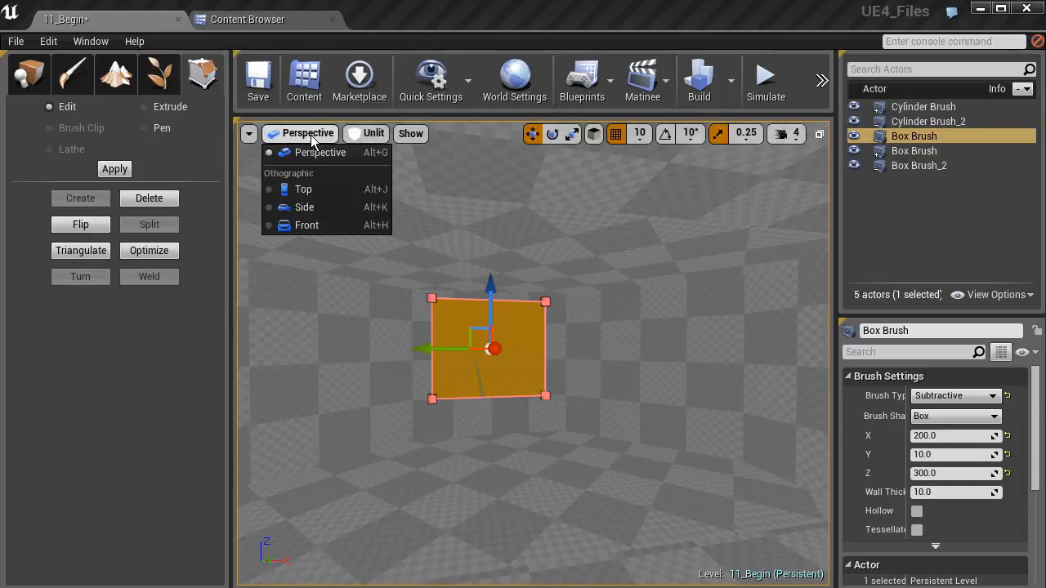
{"action": "left_click", "coordinate": [307, 189]}
{"action": "mouse_move", "coordinate": [546, 300]}
{"action": "right_mouse_down"}
{"action": "mouse_move", "coordinate": [451, 427]}
{"action": "mouse_move", "coordinate": [570, 336]}
{"action": "mouse_move", "coordinate": [591, 266]}
{"action": "mouse_move", "coordinate": [486, 219]}
{"action": "mouse_move", "coordinate": [569, 325]}
{"action": "right_mouse_up"}
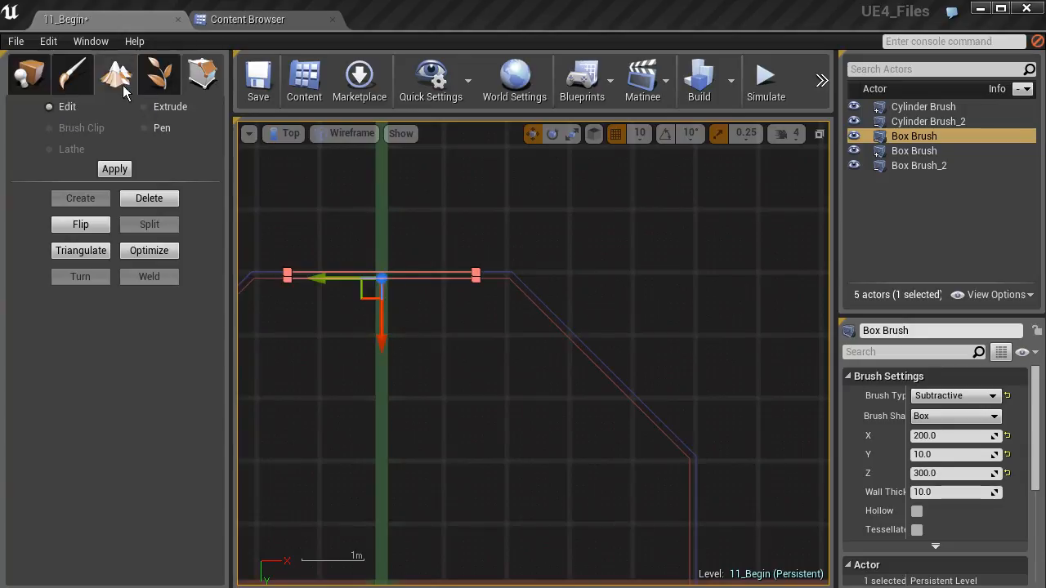
{"action": "left_click", "coordinate": [43, 76]}
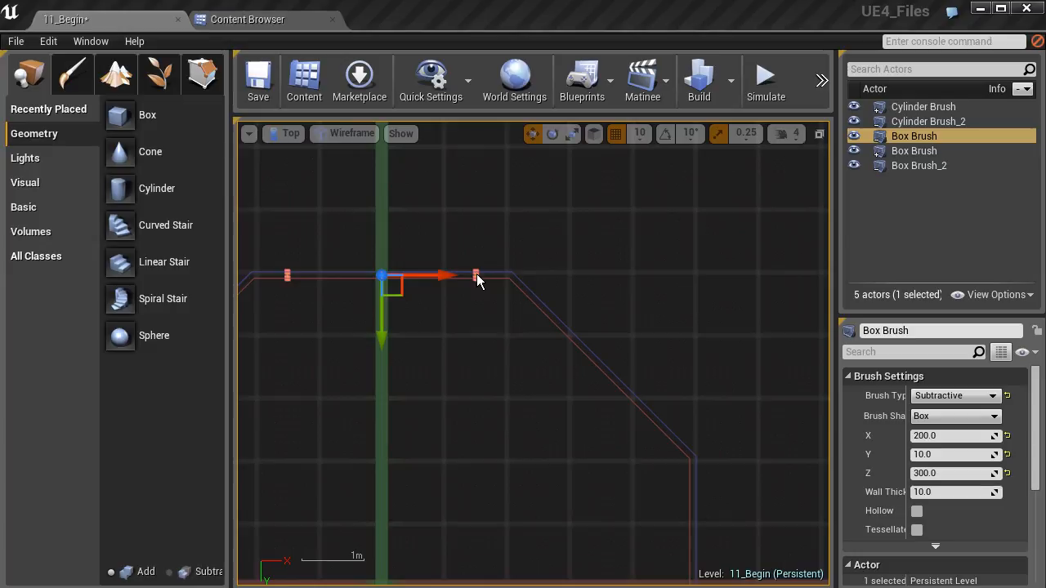
{"action": "key", "text": "ctrl+w"}
{"action": "mouse_move", "coordinate": [408, 299]}
{"action": "left_mouse_down"}
{"action": "mouse_move", "coordinate": [643, 376]}
{"action": "mouse_move", "coordinate": [621, 378]}
{"action": "left_mouse_up"}
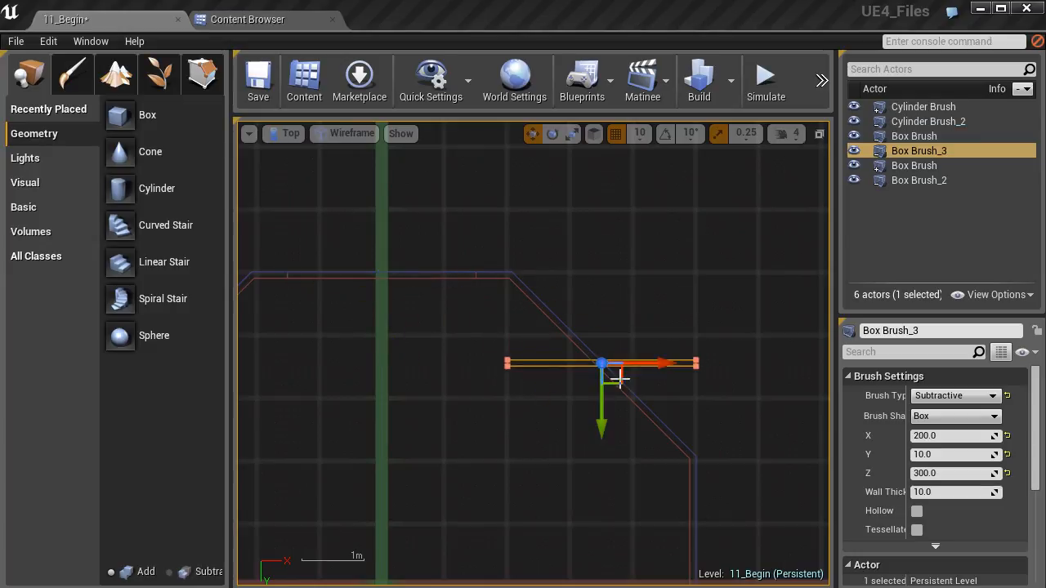
- Turn on rotation snapping at 5° and rotate the duplicated opening 45° to run parallel to the diagonal wall
{"action": "key", "text": "e"}
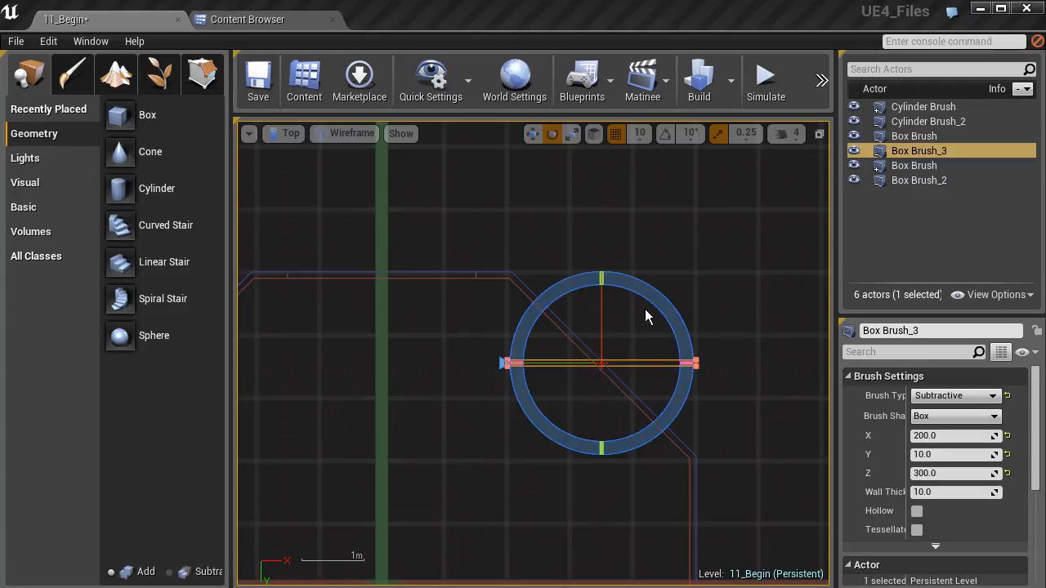
{"action": "mouse_move", "coordinate": [650, 295]}
{"action": "left_mouse_down"}
{"action": "mouse_move", "coordinate": [694, 334]}
{"action": "mouse_move", "coordinate": [509, 299]}
{"action": "left_mouse_up"}
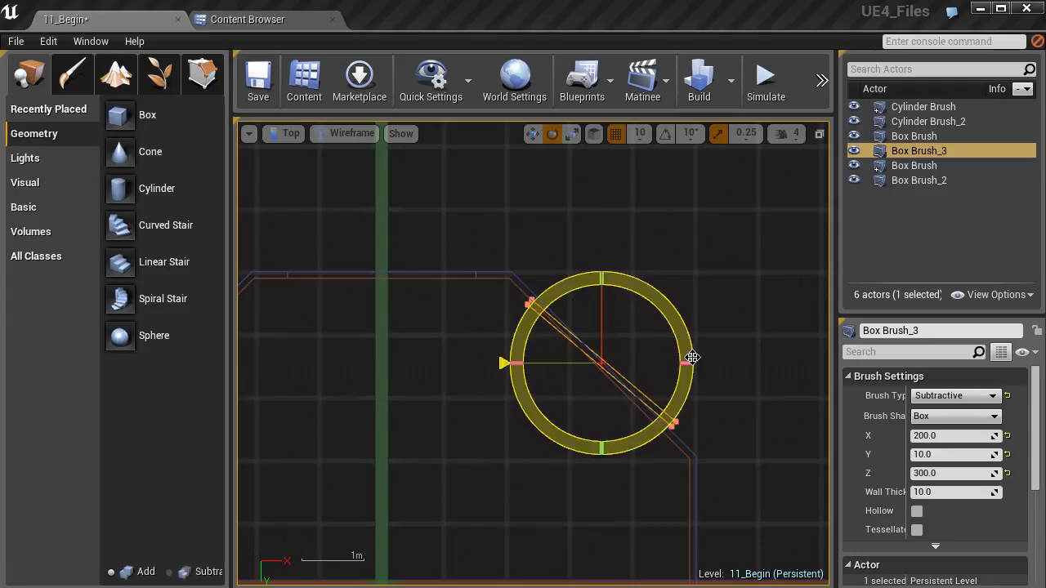
{"action": "key", "text": "ctrl+z"}
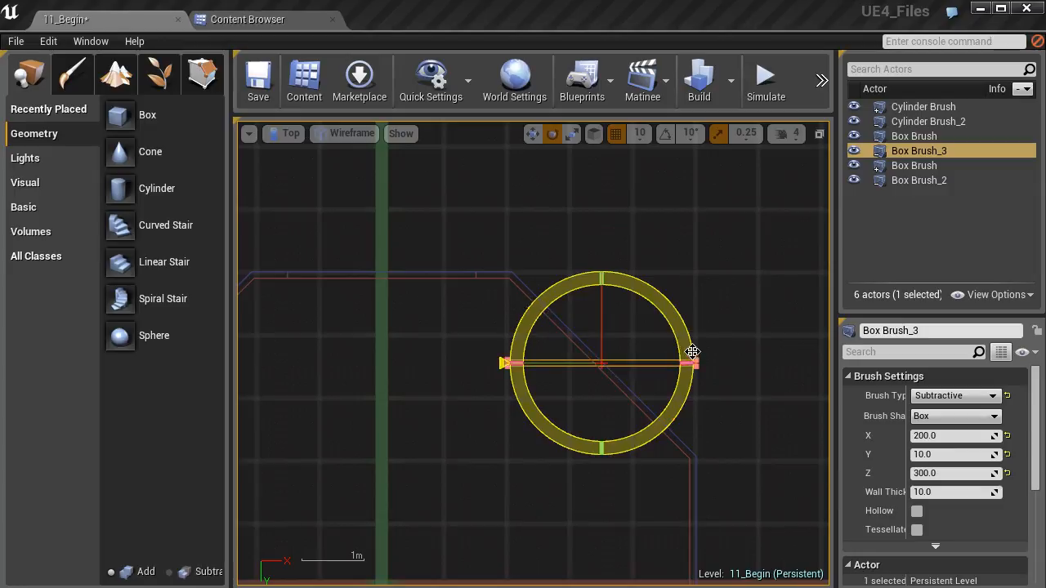
{"action": "left_click", "coordinate": [665, 133]}
{"action": "mouse_move", "coordinate": [648, 294]}
{"action": "left_mouse_down"}
{"action": "mouse_move", "coordinate": [685, 348]}
{"action": "mouse_move", "coordinate": [682, 336]}
{"action": "mouse_move", "coordinate": [621, 343]}
{"action": "mouse_move", "coordinate": [584, 368]}
{"action": "left_mouse_up"}
{"action": "left_click", "coordinate": [691, 133]}
{"action": "left_click", "coordinate": [696, 170]}
{"action": "mouse_move", "coordinate": [580, 364]}
{"action": "right_mouse_down"}
{"action": "mouse_move", "coordinate": [533, 306]}
{"action": "mouse_move", "coordinate": [463, 292]}
{"action": "right_mouse_up"}
- Switch to the Move tool and try to fit the rotated opening into the diagonal wall with grid snapping on
{"action": "scroll", "coordinate": [536, 305], "scroll_direction": "up", "scroll_amount": 6}
{"action": "scroll", "coordinate": [523, 279], "scroll_direction": "up", "scroll_amount": 2}
{"action": "scroll", "coordinate": [490, 332], "scroll_direction": "up", "scroll_amount": 2}
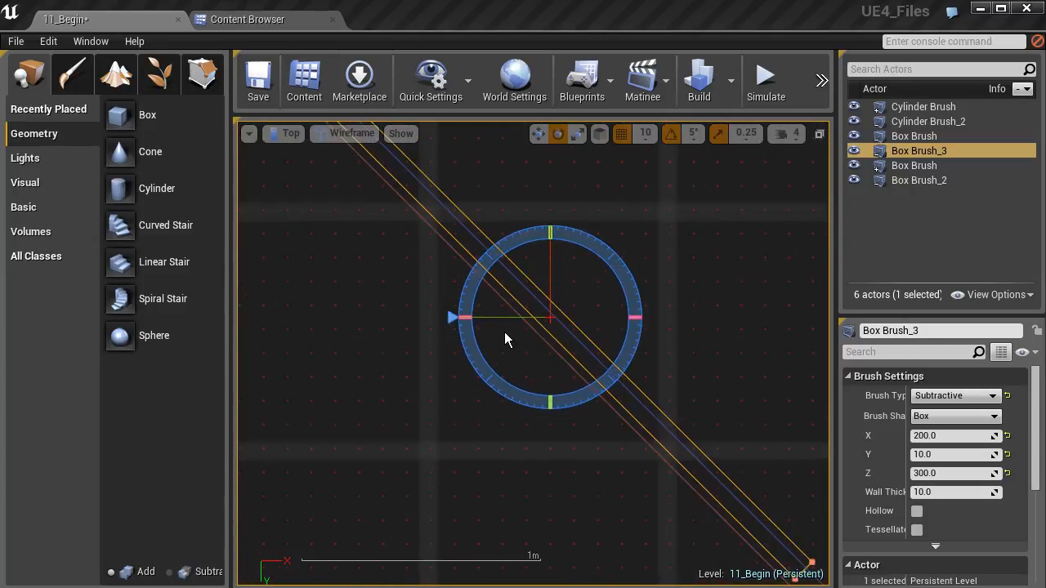
{"action": "left_click", "coordinate": [537, 134]}
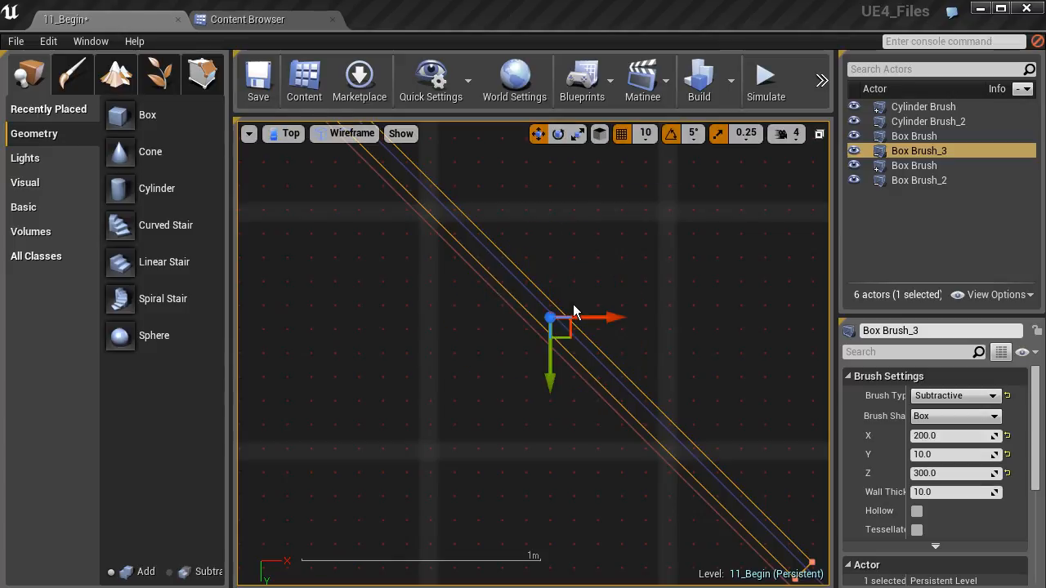
{"action": "mouse_move", "coordinate": [569, 340]}
{"action": "left_mouse_down"}
{"action": "mouse_move", "coordinate": [559, 342]}
{"action": "mouse_move", "coordinate": [570, 338]}
{"action": "left_mouse_up"}
{"action": "mouse_move", "coordinate": [509, 307]}
{"action": "right_mouse_down"}
{"action": "mouse_move", "coordinate": [535, 362]}
{"action": "mouse_move", "coordinate": [641, 415]}
{"action": "right_mouse_up"}
{"action": "scroll", "coordinate": [642, 415], "scroll_direction": "down", "scroll_amount": 2}
{"action": "scroll", "coordinate": [588, 385], "scroll_direction": "down", "scroll_amount": 1}
{"action": "mouse_move", "coordinate": [588, 385]}
{"action": "right_mouse_down"}
{"action": "mouse_move", "coordinate": [412, 276]}
{"action": "mouse_move", "coordinate": [469, 294]}
{"action": "right_mouse_up"}
{"action": "scroll", "coordinate": [432, 310], "scroll_direction": "down", "scroll_amount": 1}
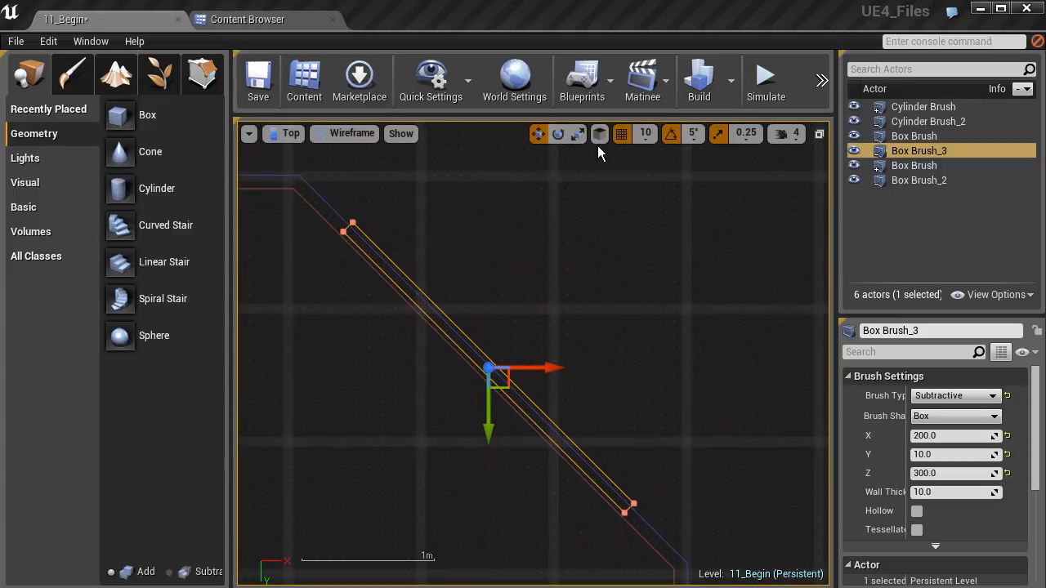
- Turn off position grid snapping and move the rotated opening exactly into the diagonal wall's thickness
{"action": "left_click", "coordinate": [645, 135]}
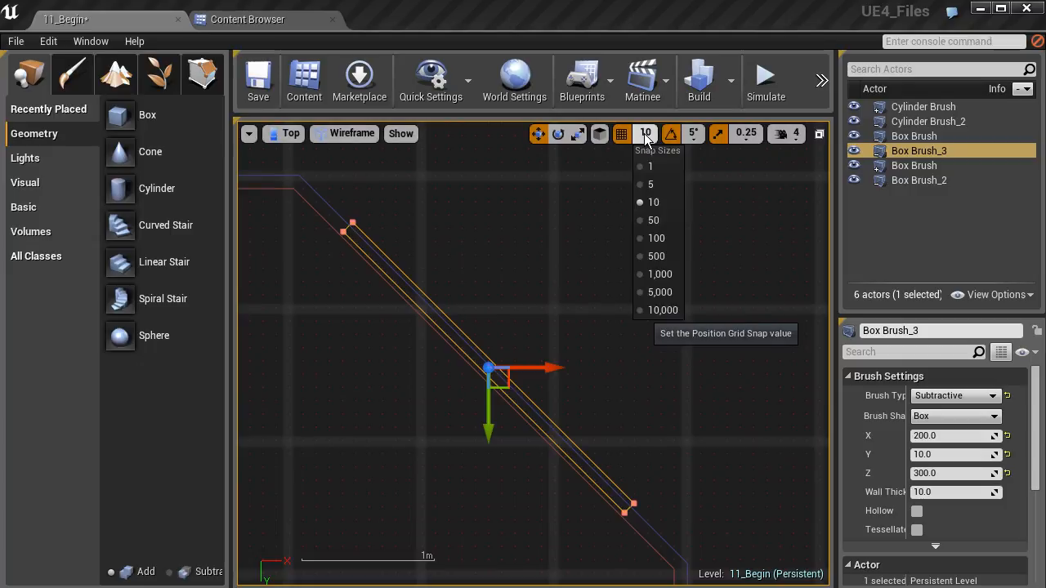
{"action": "left_click", "coordinate": [624, 137]}
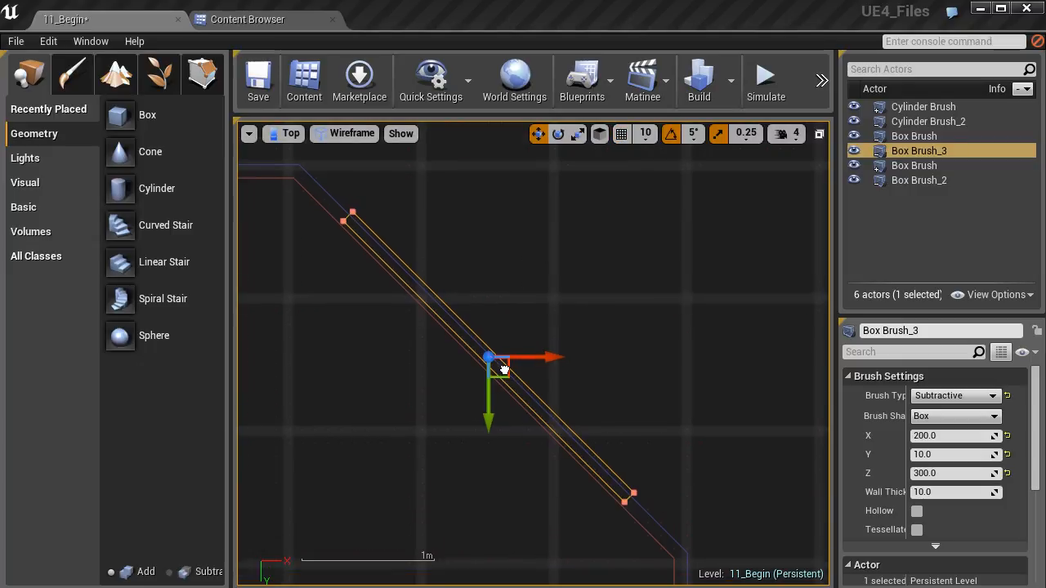
{"action": "scroll", "coordinate": [504, 380], "scroll_direction": "up", "scroll_amount": 5}
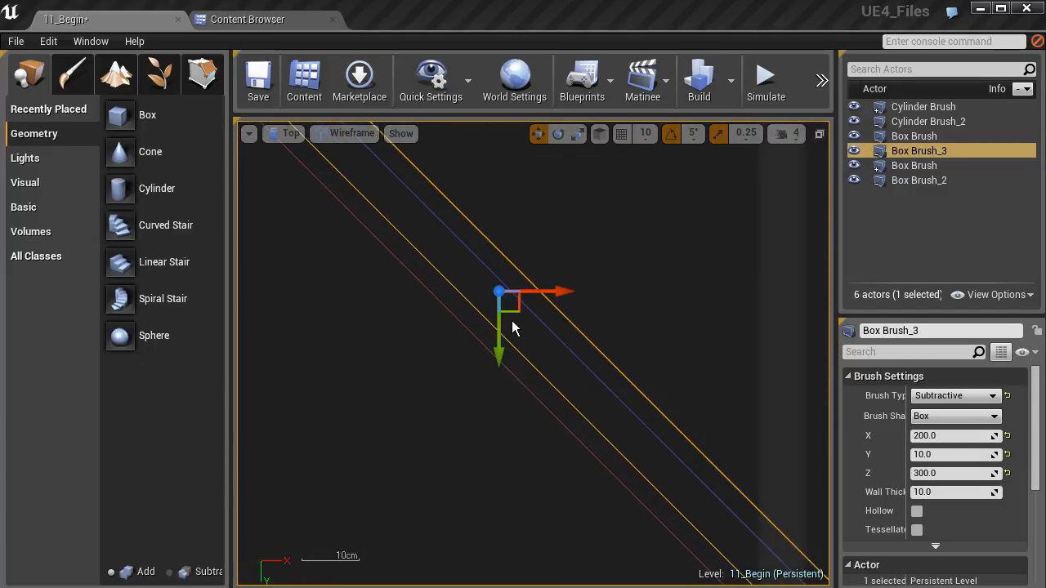
{"action": "left_click_drag", "start_coordinate": [515, 310], "coordinate": [500, 321]}
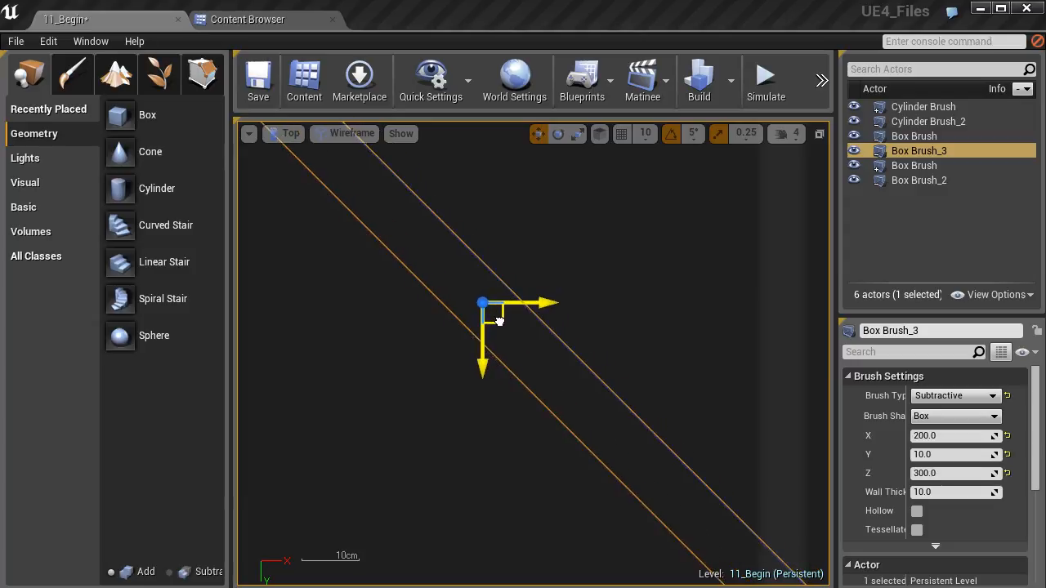
{"action": "scroll", "coordinate": [497, 331], "scroll_direction": "up", "scroll_amount": 4}
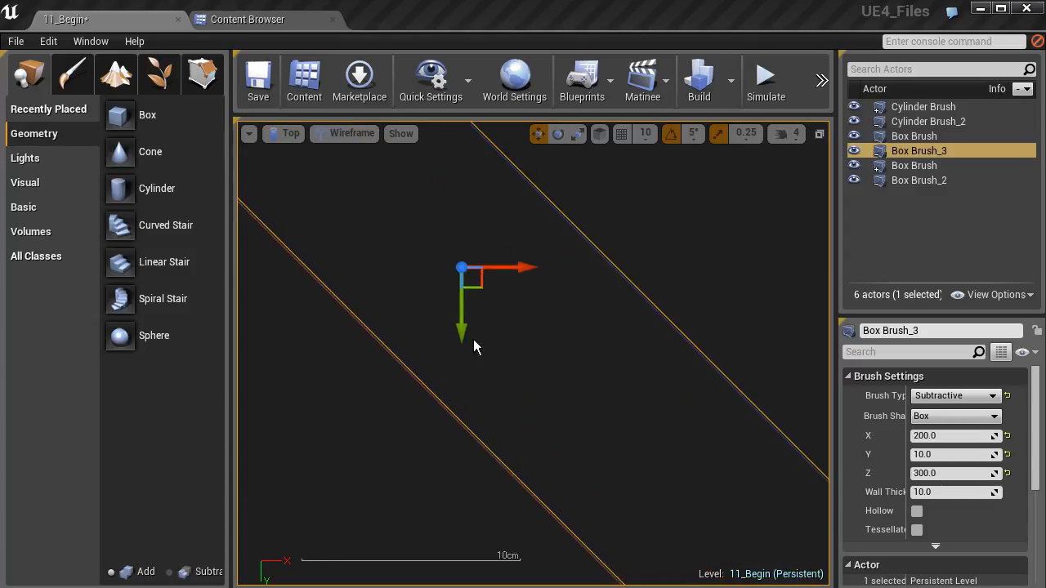
{"action": "left_click_drag", "start_coordinate": [480, 287], "coordinate": [477, 287]}
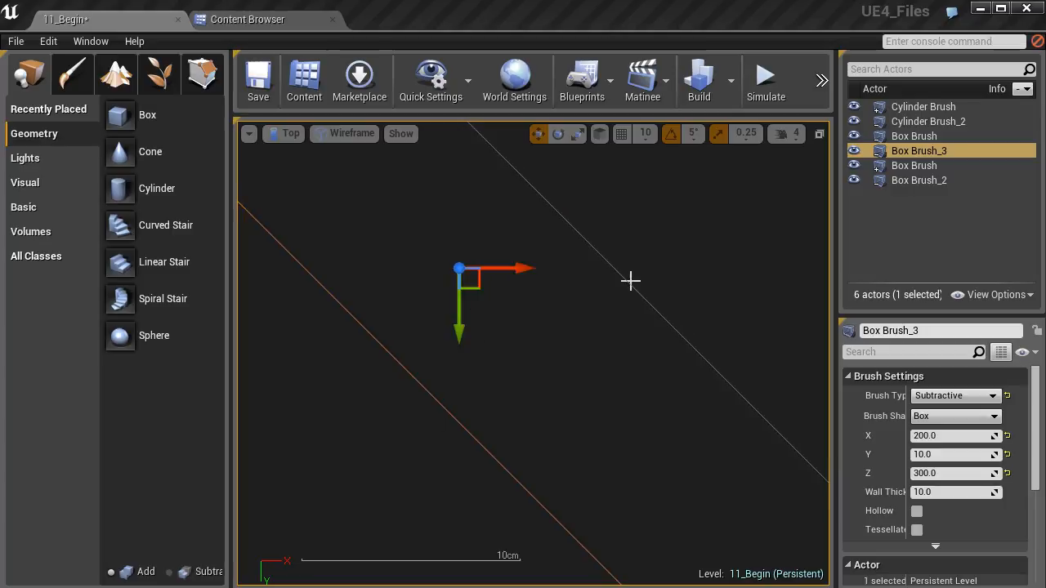
{"action": "scroll", "coordinate": [487, 304], "scroll_direction": "down", "scroll_amount": 5}
{"action": "scroll", "coordinate": [486, 304], "scroll_direction": "down", "scroll_amount": 2}
{"action": "right_click_drag", "start_coordinate": [458, 262], "coordinate": [506, 319]}
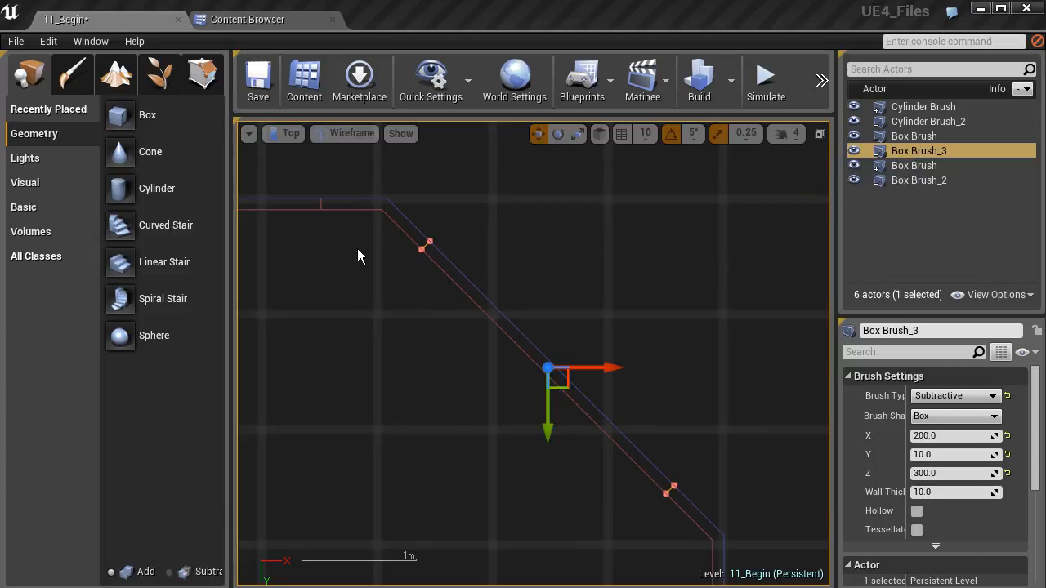
- Examine both wall openings from inside the room in the perspective view
{"action": "left_click", "coordinate": [289, 135]}
{"action": "left_click", "coordinate": [307, 154]}
{"action": "right_click_drag", "start_coordinate": [319, 212], "coordinate": [368, 286]}
{"action": "mouse_move", "coordinate": [635, 376]}
{"action": "right_mouse_down"}
{"action": "mouse_move", "coordinate": [695, 376]}
{"action": "mouse_move", "coordinate": [482, 377]}
{"action": "right_mouse_up"}
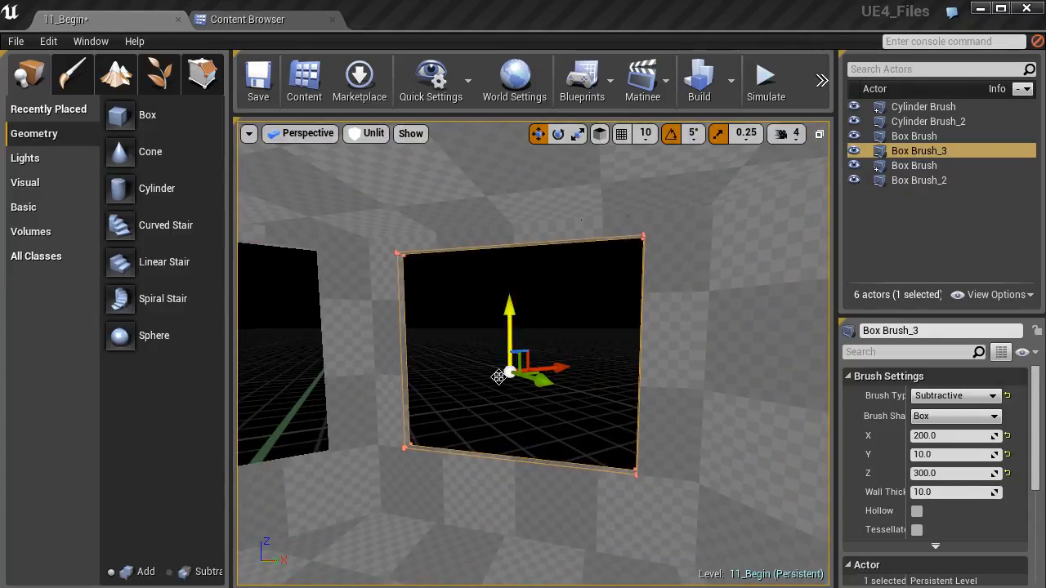
{"action": "right_click_drag", "start_coordinate": [471, 425], "coordinate": [484, 420]}
{"action": "right_click_drag", "start_coordinate": [441, 350], "coordinate": [360, 357]}
- In the top view, select the original opening on the straight wall and duplicate it
{"action": "left_click", "coordinate": [298, 133]}
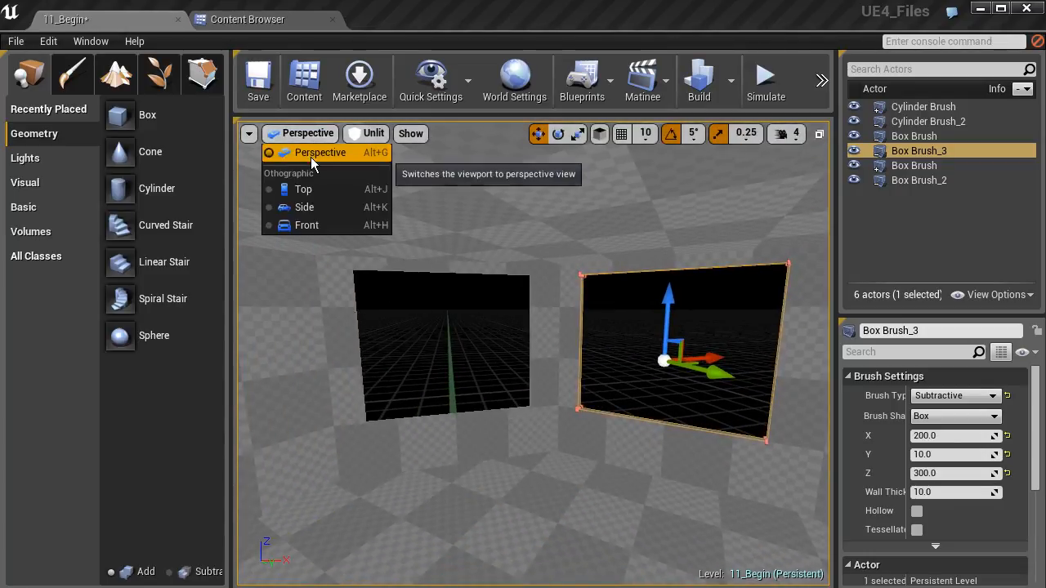
{"action": "left_click", "coordinate": [299, 182]}
{"action": "key", "text": "f"}
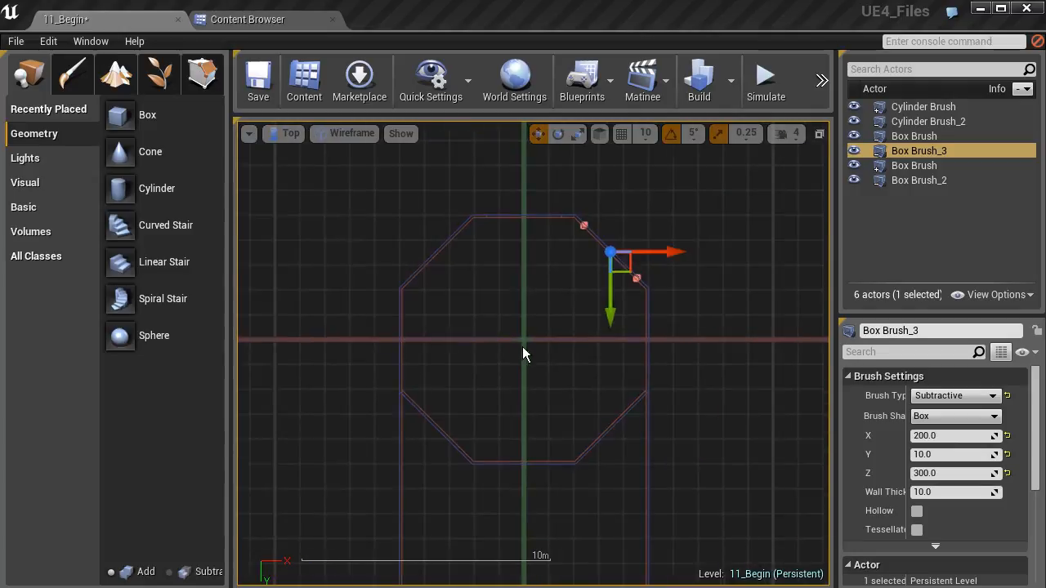
{"action": "scroll", "coordinate": [554, 341], "scroll_direction": "up", "scroll_amount": 2}
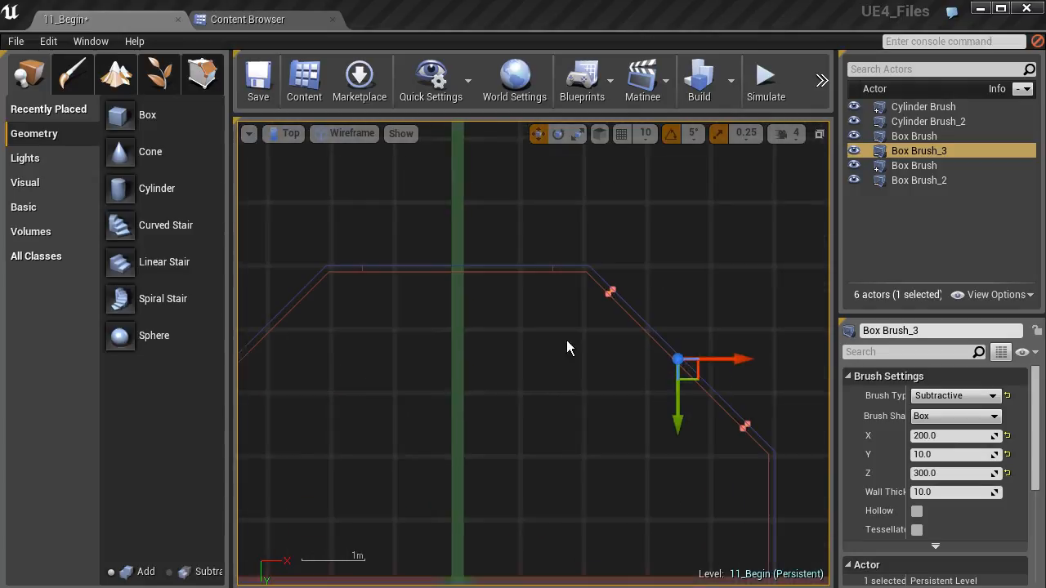
{"action": "left_click", "coordinate": [359, 270]}
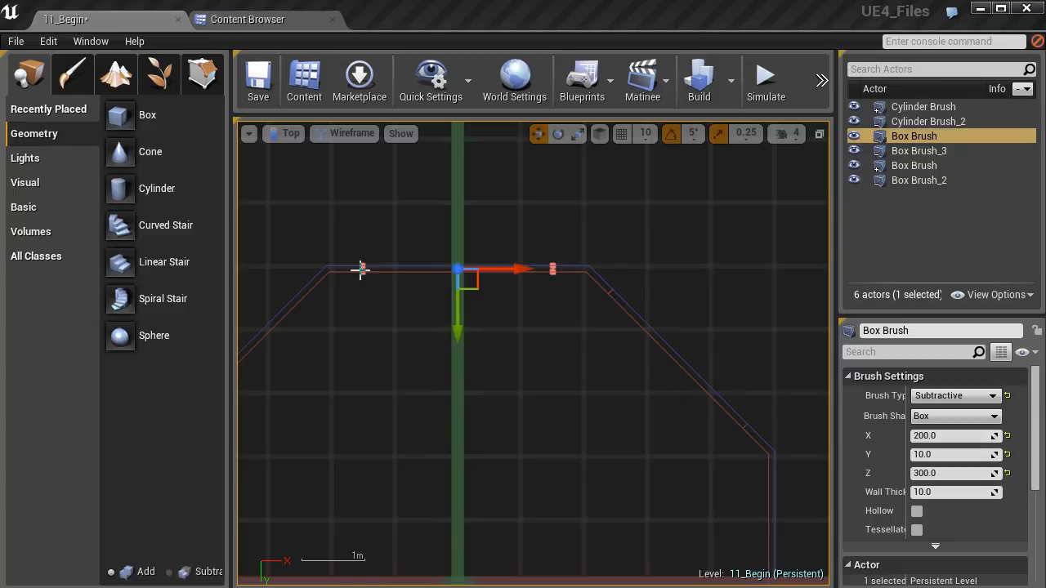
{"action": "key", "text": "ctrl+w"}
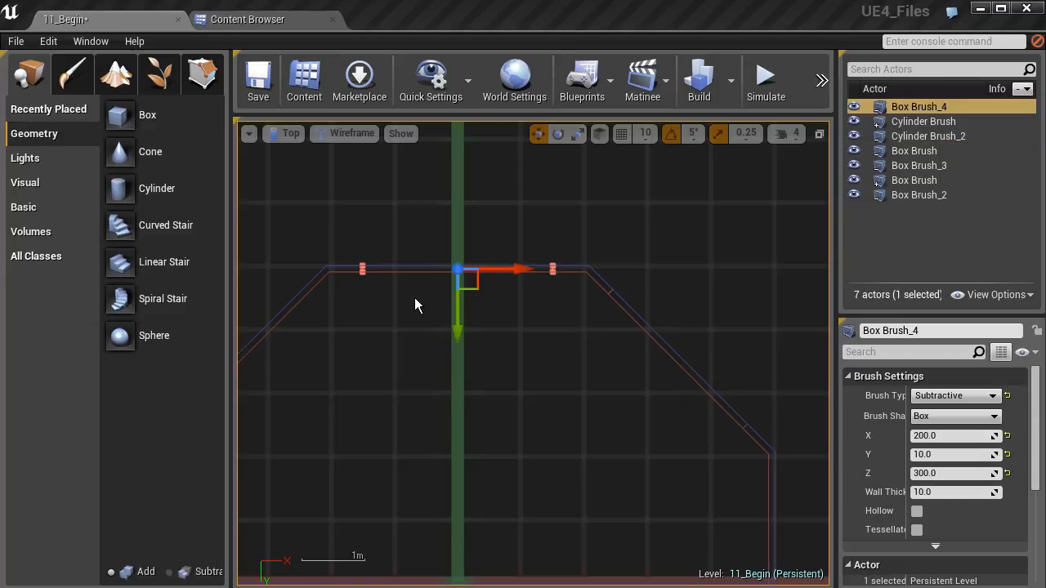
- Move the duplicated opening onto the uncut diagonal wall on the other side of the straight wall and rotate it parallel to that wall
{"action": "right_click_drag", "start_coordinate": [413, 300], "coordinate": [510, 302]}
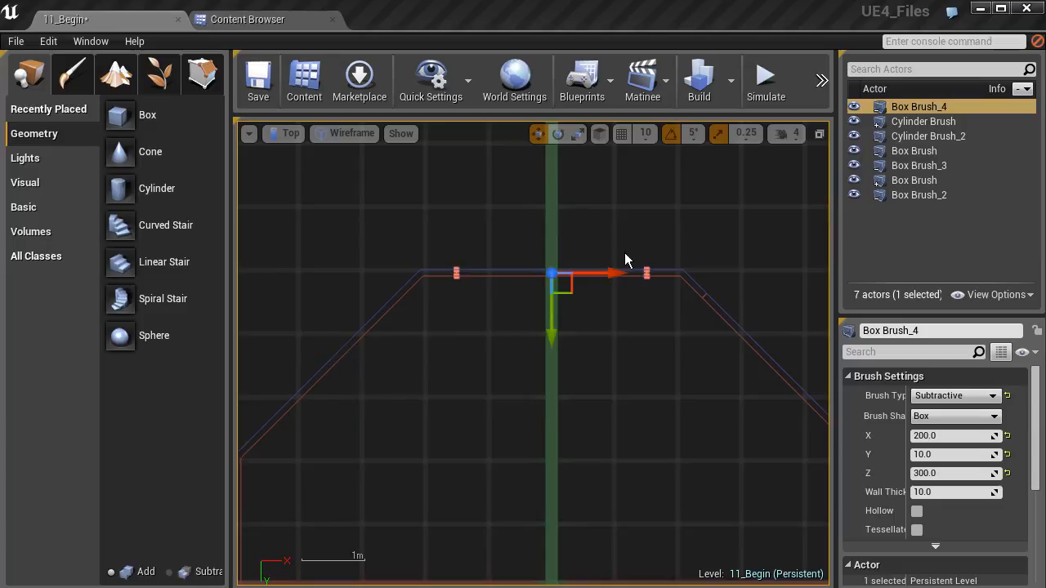
{"action": "right_click_drag", "start_coordinate": [571, 293], "coordinate": [664, 258]}
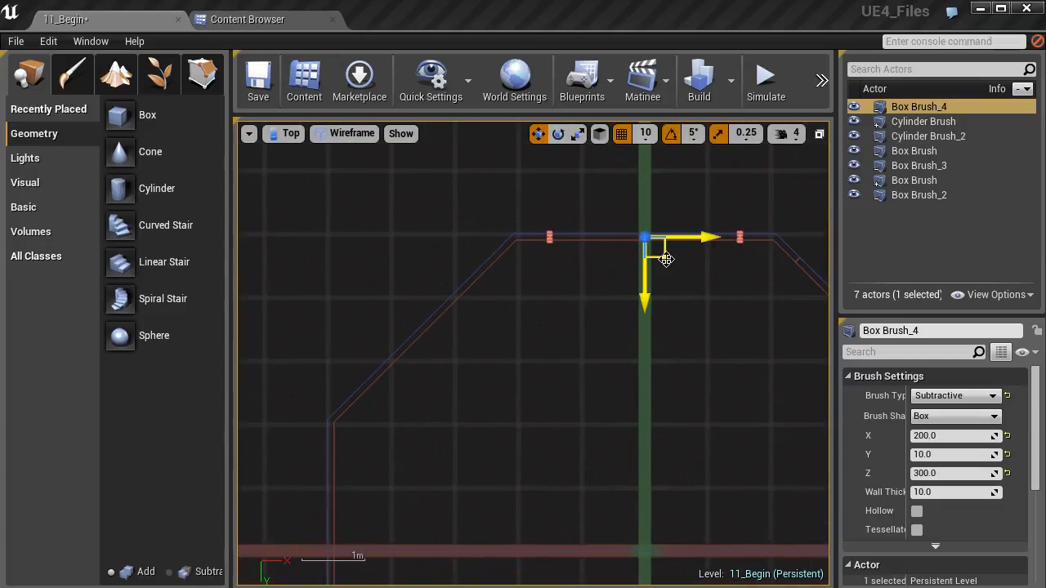
{"action": "left_click_drag", "start_coordinate": [664, 259], "coordinate": [657, 260]}
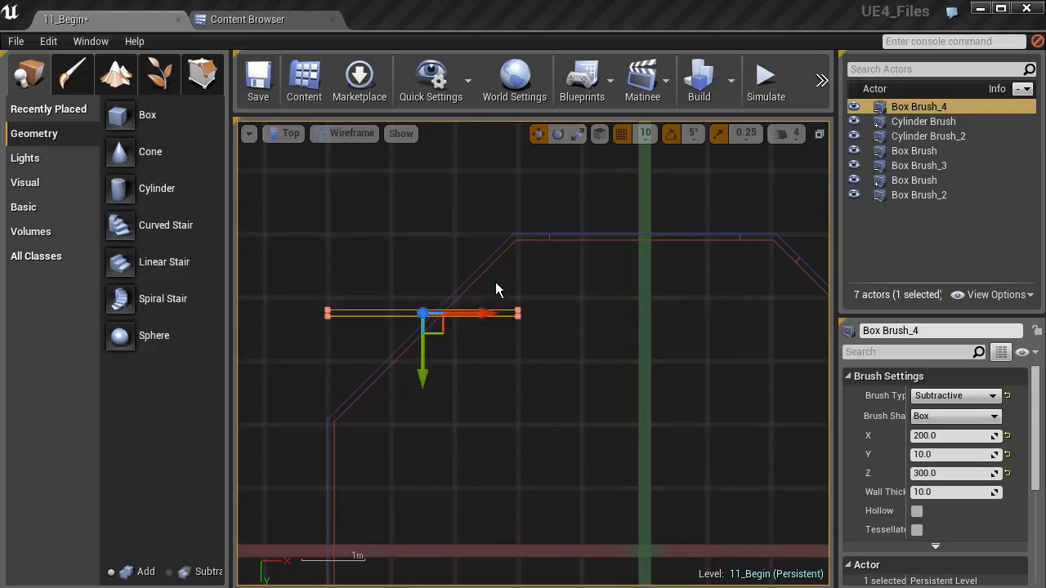
{"action": "key", "text": "e"}
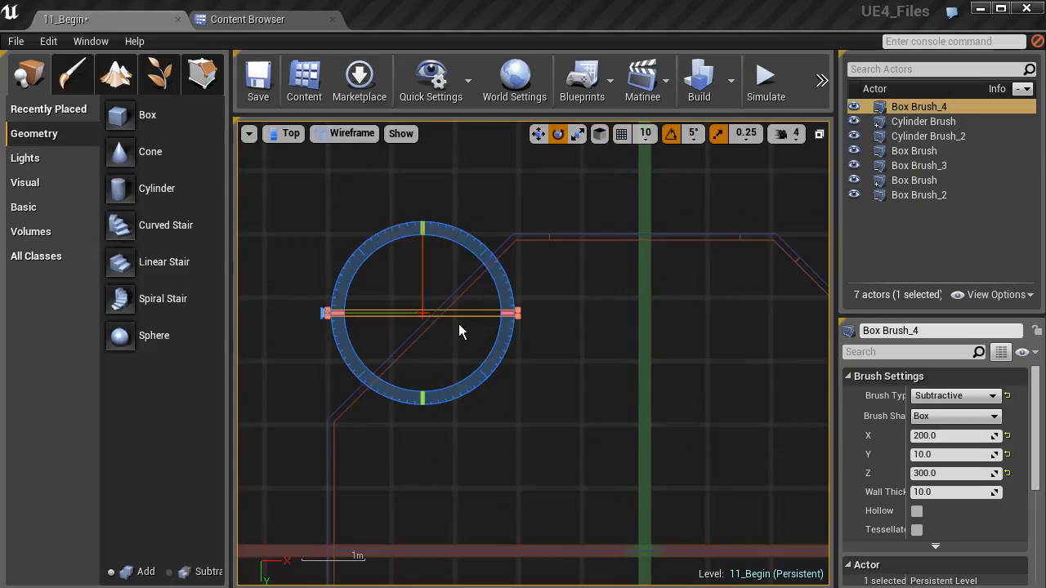
{"action": "left_click_drag", "start_coordinate": [497, 273], "coordinate": [500, 280]}
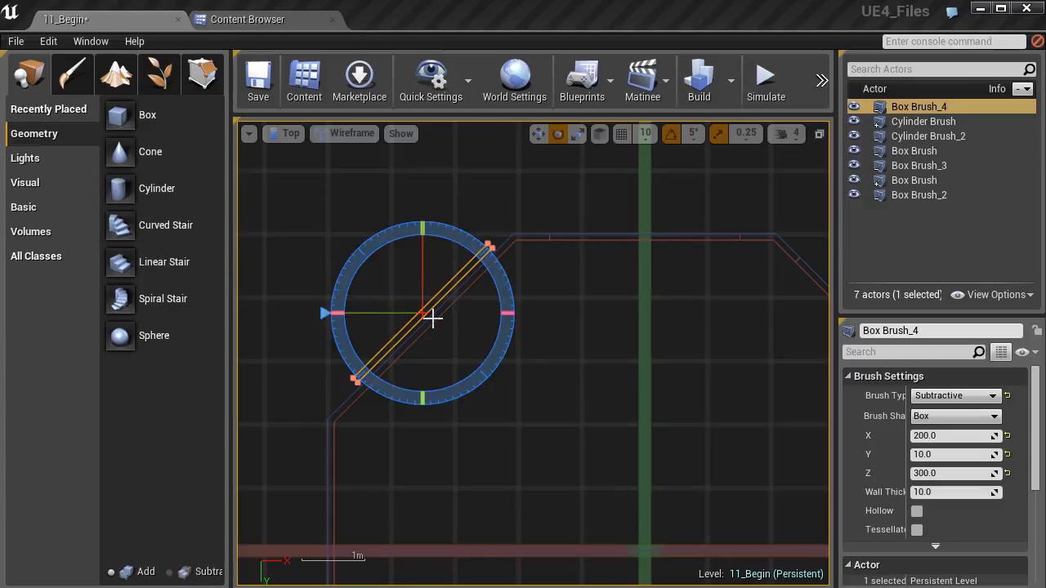
- Move the rotated duplicate into the diagonal wall's thickness, roughly centred along the wall's length
{"action": "key", "text": "w"}
{"action": "scroll", "coordinate": [443, 353], "scroll_direction": "up", "scroll_amount": 4}
{"action": "left_click_drag", "start_coordinate": [420, 295], "coordinate": [430, 318]}
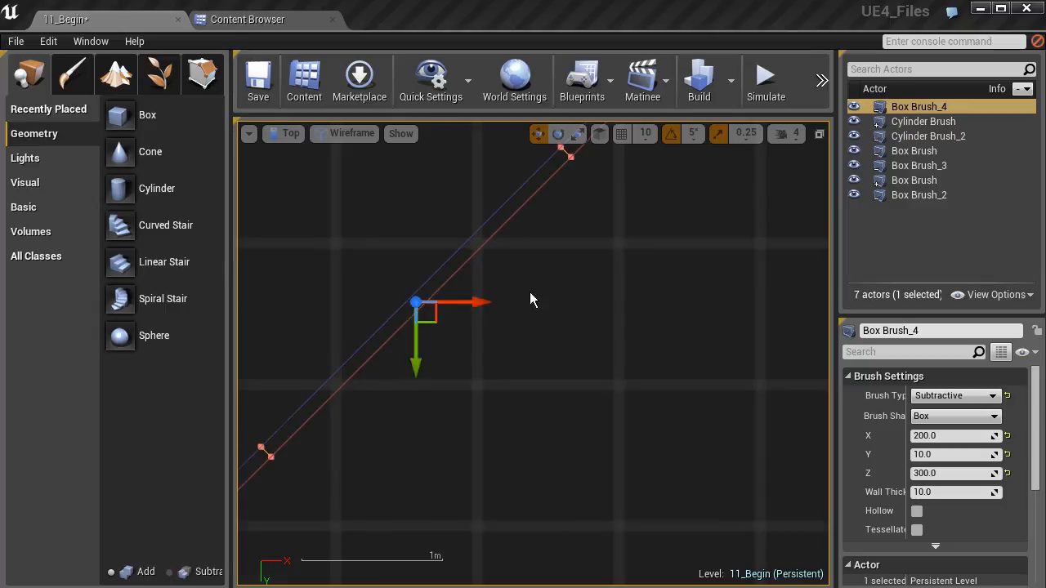
{"action": "right_click_drag", "start_coordinate": [517, 295], "coordinate": [498, 269]}
{"action": "mouse_move", "coordinate": [439, 340]}
{"action": "right_mouse_down"}
{"action": "mouse_move", "coordinate": [518, 381]}
{"action": "mouse_move", "coordinate": [603, 247]}
{"action": "right_mouse_up"}
{"action": "mouse_move", "coordinate": [574, 286]}
{"action": "right_mouse_down"}
{"action": "mouse_move", "coordinate": [521, 313]}
{"action": "mouse_move", "coordinate": [579, 293]}
{"action": "right_mouse_up"}
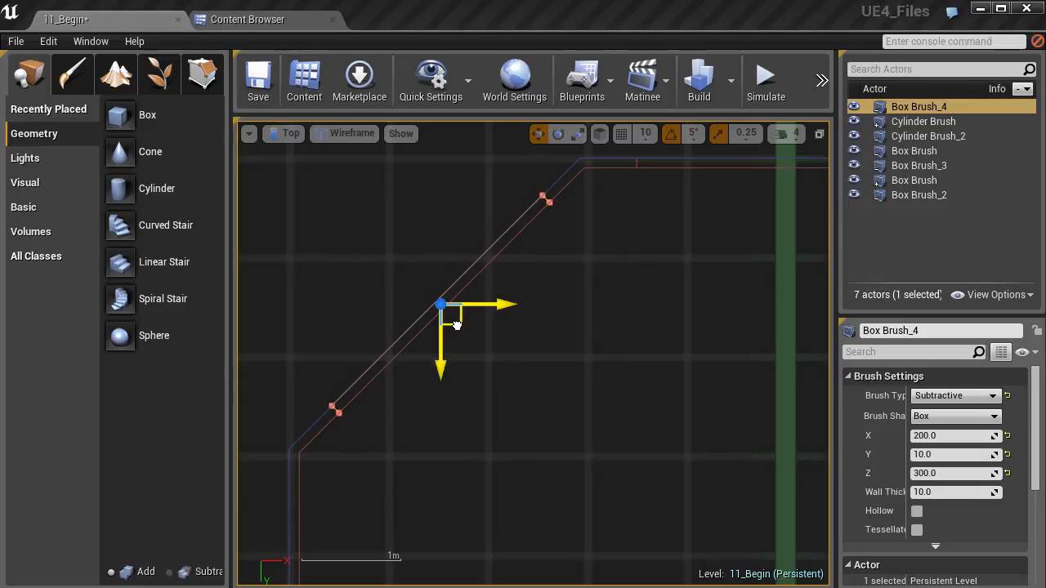
- Select the earlier diagonal opening, Box Brush_3, and nudge it so its edges line up exactly with the wall faces
{"action": "mouse_move", "coordinate": [474, 304]}
{"action": "right_mouse_down"}
{"action": "mouse_move", "coordinate": [488, 315]}
{"action": "mouse_move", "coordinate": [619, 313]}
{"action": "mouse_move", "coordinate": [408, 287]}
{"action": "right_mouse_up"}
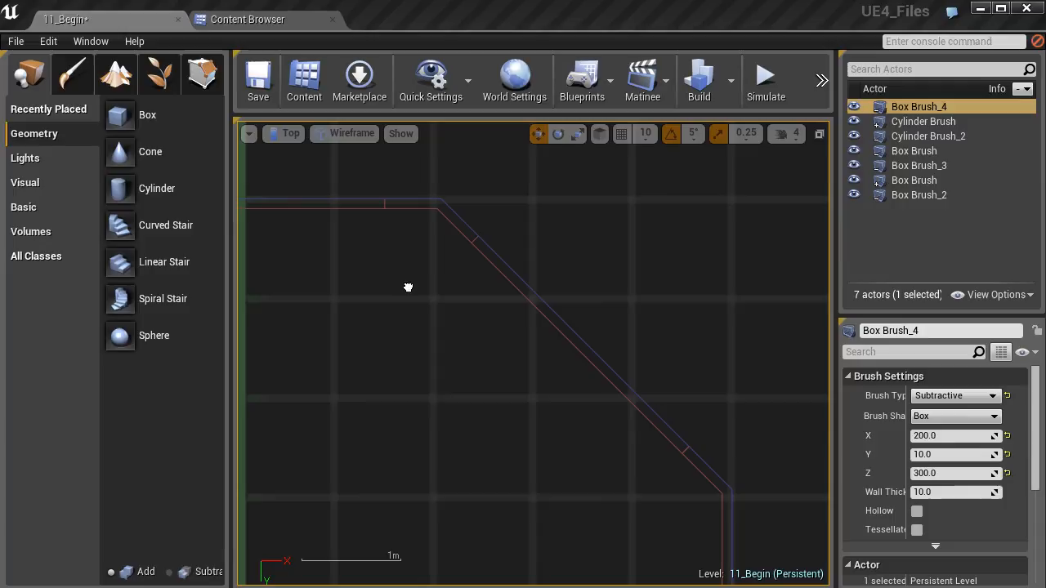
{"action": "left_click", "coordinate": [473, 241]}
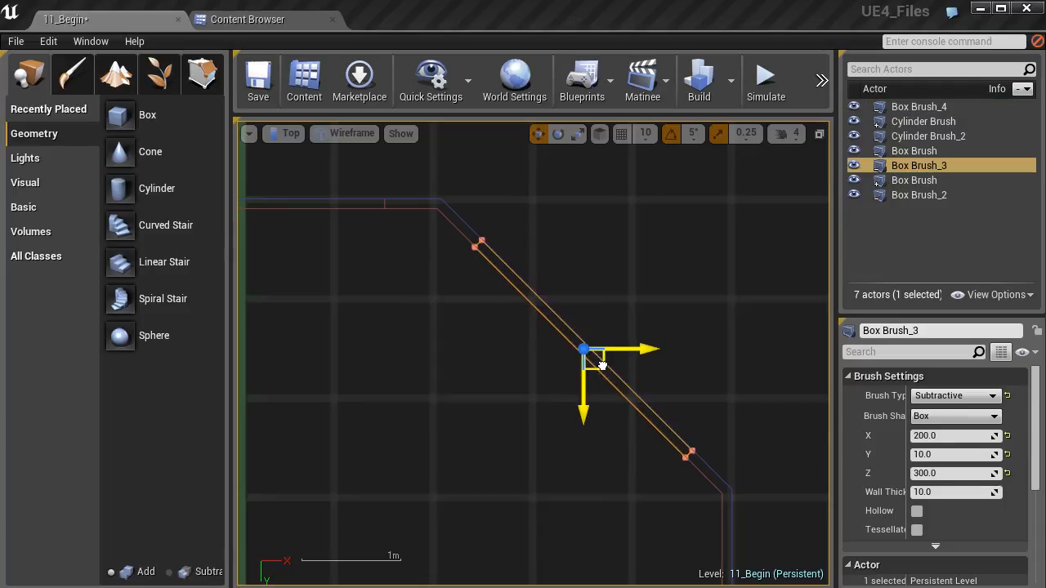
{"action": "scroll", "coordinate": [602, 365], "scroll_direction": "up", "scroll_amount": 6}
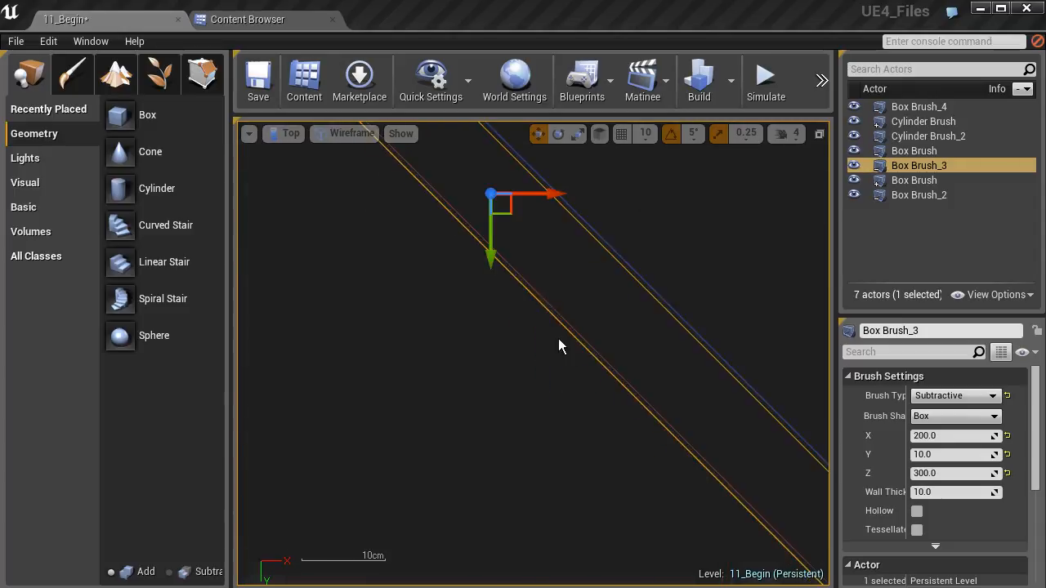
{"action": "right_click_drag", "start_coordinate": [543, 311], "coordinate": [532, 402]}
{"action": "left_click_drag", "start_coordinate": [492, 327], "coordinate": [494, 324]}
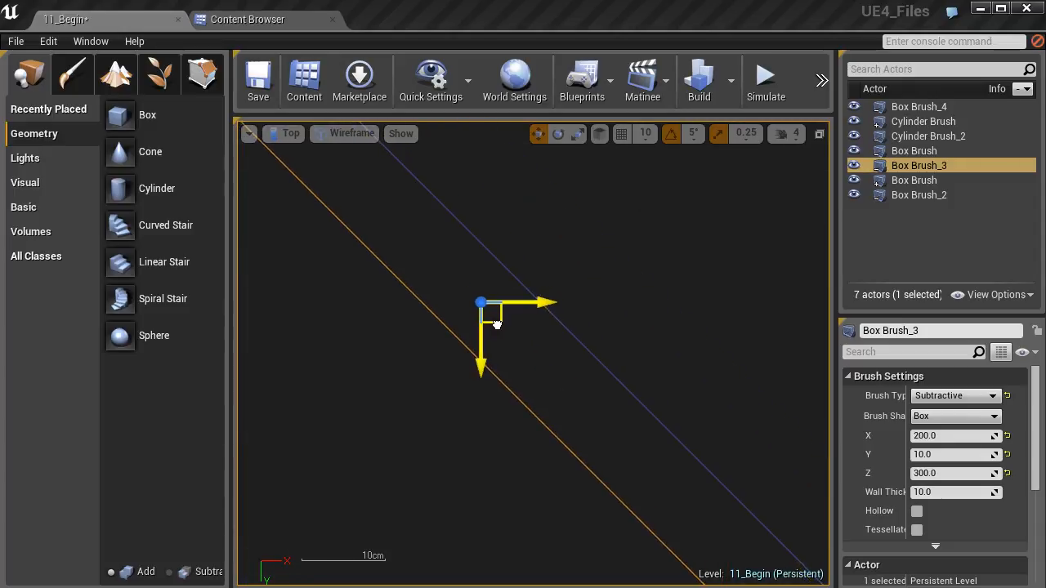
{"action": "scroll", "coordinate": [498, 325], "scroll_direction": "up", "scroll_amount": 3}
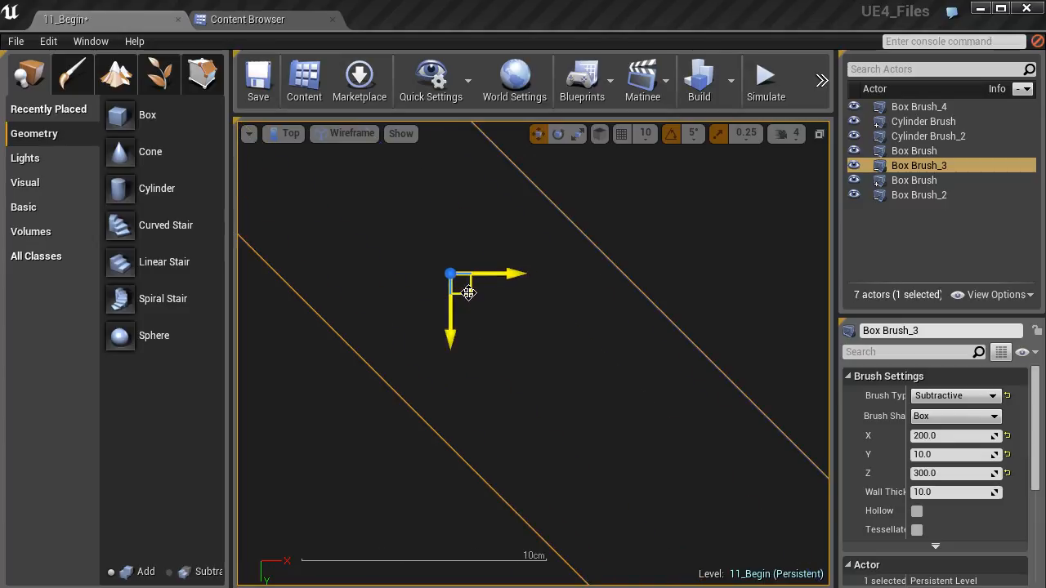
- Select the new diagonal opening, Box Brush_4, and fine-tune its position so its long edges match the wall's inner and outer faces
{"action": "scroll", "coordinate": [479, 342], "scroll_direction": "down", "scroll_amount": 8}
{"action": "right_click_drag", "start_coordinate": [420, 369], "coordinate": [805, 358]}
{"action": "right_click_drag", "start_coordinate": [474, 366], "coordinate": [755, 346]}
{"action": "scroll", "coordinate": [453, 393], "scroll_direction": "up", "scroll_amount": 8}
{"action": "right_click_drag", "start_coordinate": [415, 420], "coordinate": [532, 351]}
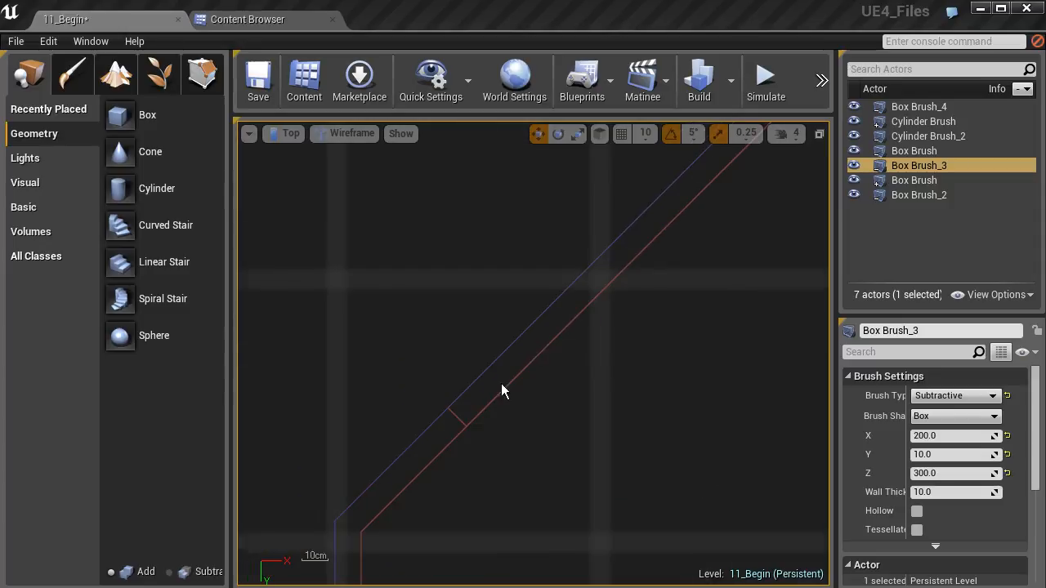
{"action": "scroll", "coordinate": [448, 430], "scroll_direction": "up", "scroll_amount": 3}
{"action": "left_click", "coordinate": [428, 418]}
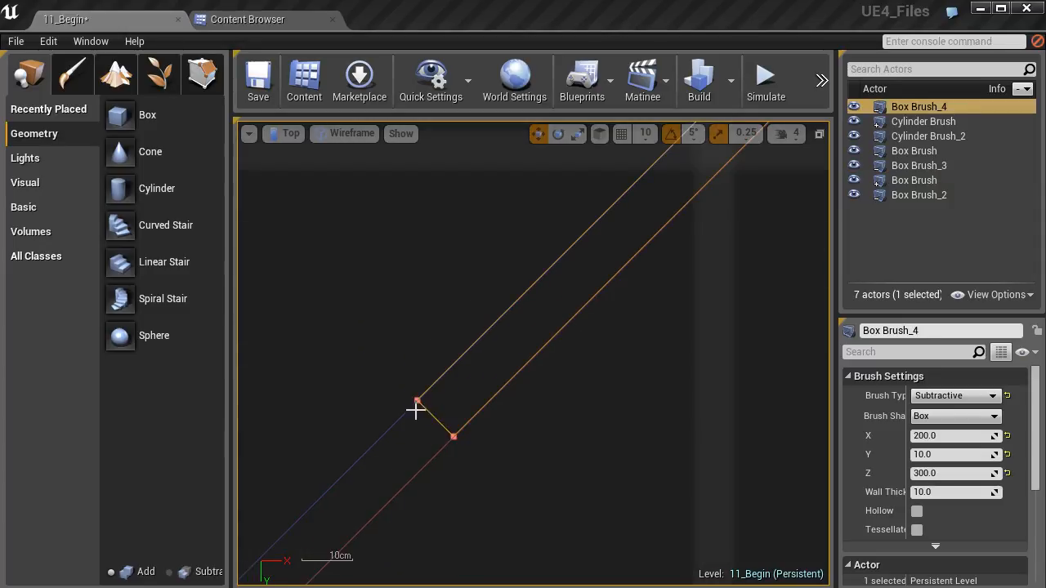
{"action": "mouse_move", "coordinate": [474, 385]}
{"action": "right_mouse_down"}
{"action": "mouse_move", "coordinate": [369, 457]}
{"action": "mouse_move", "coordinate": [386, 443]}
{"action": "right_mouse_up"}
{"action": "right_click_drag", "start_coordinate": [506, 346], "coordinate": [401, 436]}
{"action": "scroll", "coordinate": [463, 403], "scroll_direction": "down", "scroll_amount": 4}
{"action": "right_click_drag", "start_coordinate": [558, 267], "coordinate": [421, 402]}
{"action": "scroll", "coordinate": [476, 375], "scroll_direction": "up", "scroll_amount": 8}
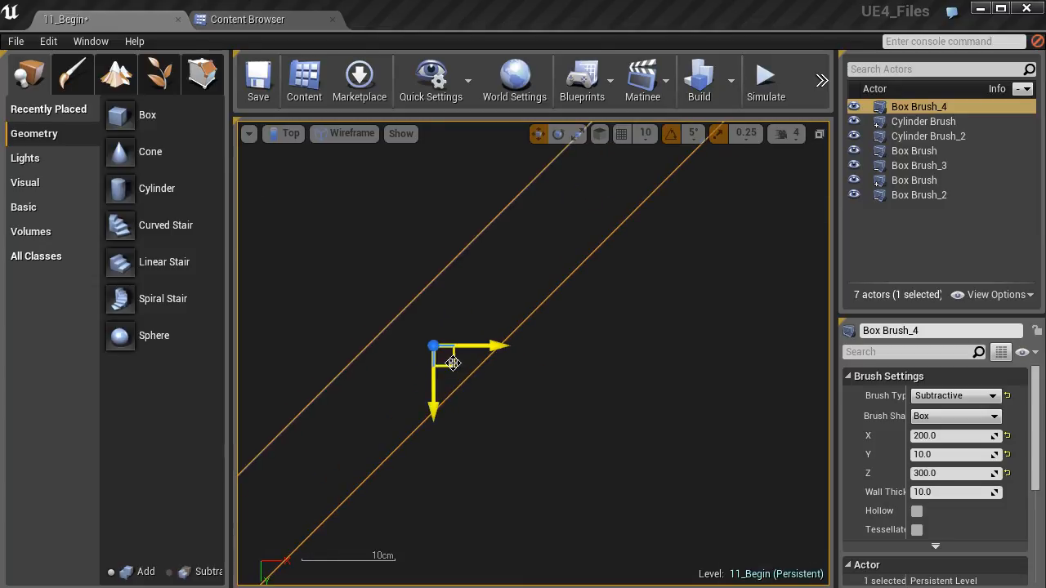
{"action": "left_click_drag", "start_coordinate": [453, 364], "coordinate": [455, 365]}
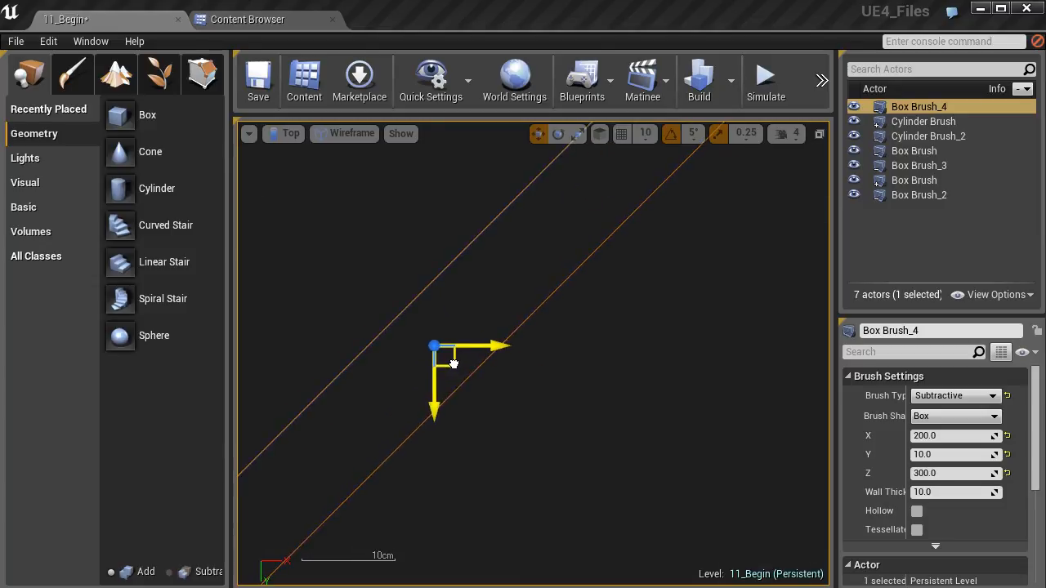
- Switch to the perspective view and examine the three window openings, their cut edges and the remaining walls from inside the room
{"action": "scroll", "coordinate": [504, 309], "scroll_direction": "down", "scroll_amount": 3}
{"action": "left_click", "coordinate": [288, 133]}
{"action": "left_click", "coordinate": [300, 150]}
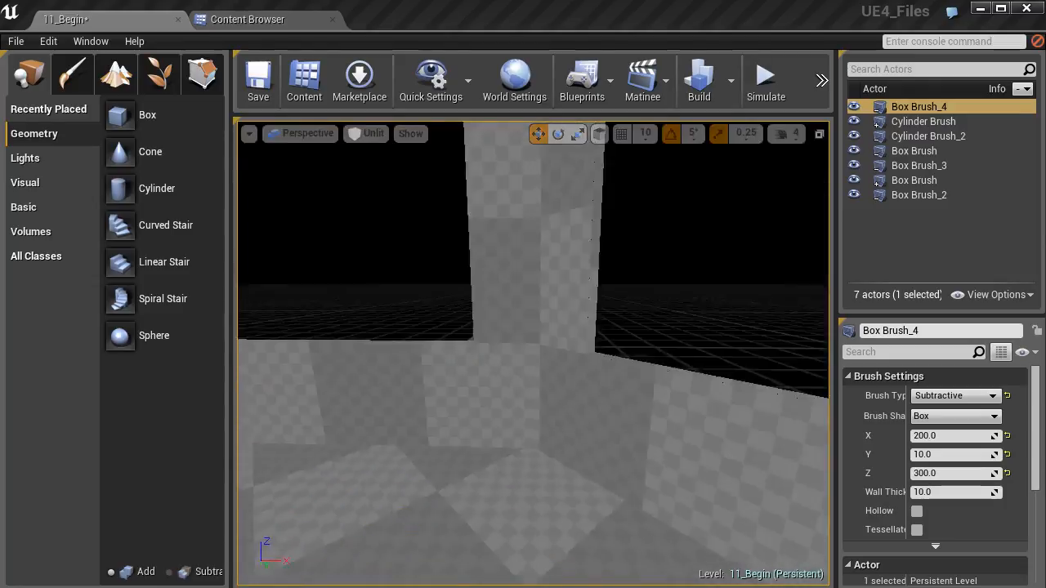
{"action": "mouse_move", "coordinate": [508, 323]}
{"action": "right_mouse_down"}
{"action": "mouse_move", "coordinate": [491, 307]}
{"action": "mouse_move", "coordinate": [507, 323]}
{"action": "right_mouse_up"}
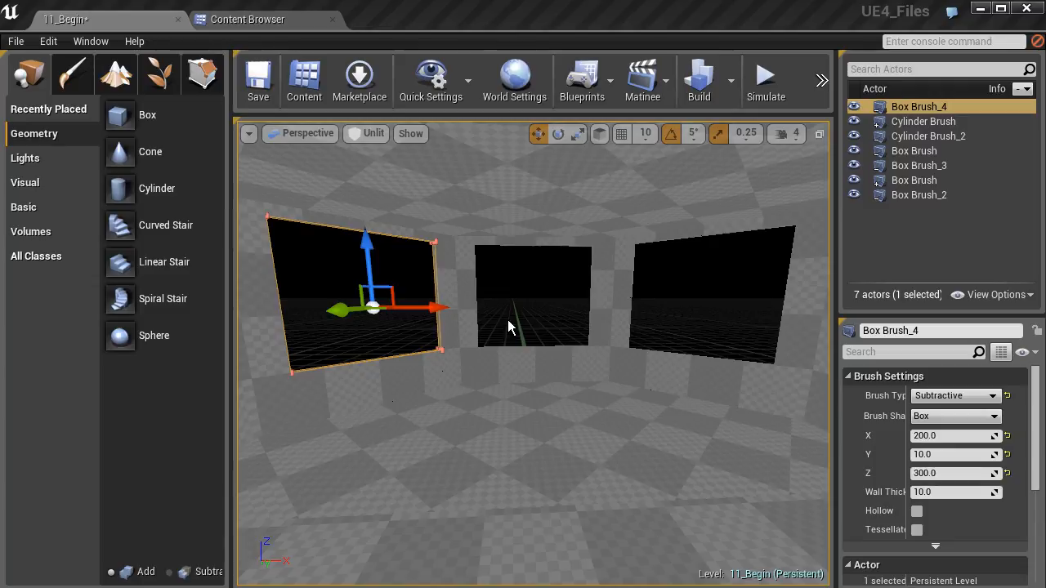
{"action": "mouse_move", "coordinate": [490, 323]}
{"action": "right_mouse_down"}
{"action": "mouse_move", "coordinate": [458, 327]}
{"action": "mouse_move", "coordinate": [490, 337]}
{"action": "mouse_move", "coordinate": [442, 318]}
{"action": "mouse_move", "coordinate": [494, 314]}
{"action": "mouse_move", "coordinate": [421, 319]}
{"action": "mouse_move", "coordinate": [541, 315]}
{"action": "mouse_move", "coordinate": [425, 334]}
{"action": "mouse_move", "coordinate": [705, 330]}
{"action": "mouse_move", "coordinate": [645, 330]}
{"action": "right_mouse_up"}
{"action": "right_click_drag", "start_coordinate": [428, 356], "coordinate": [370, 357]}
{"action": "right_click_drag", "start_coordinate": [456, 334], "coordinate": [417, 335]}
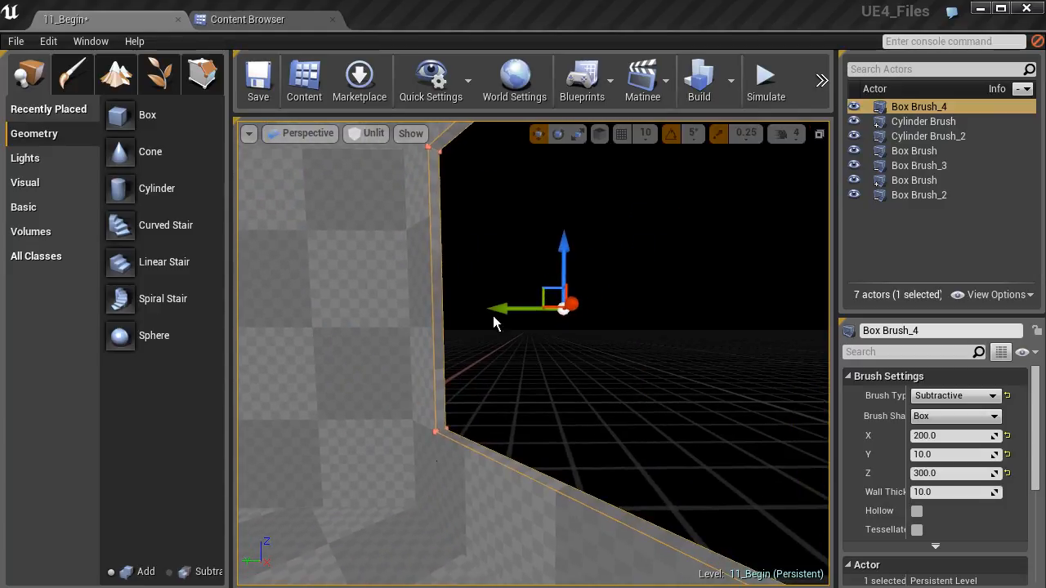
{"action": "right_click_drag", "start_coordinate": [548, 373], "coordinate": [523, 373]}
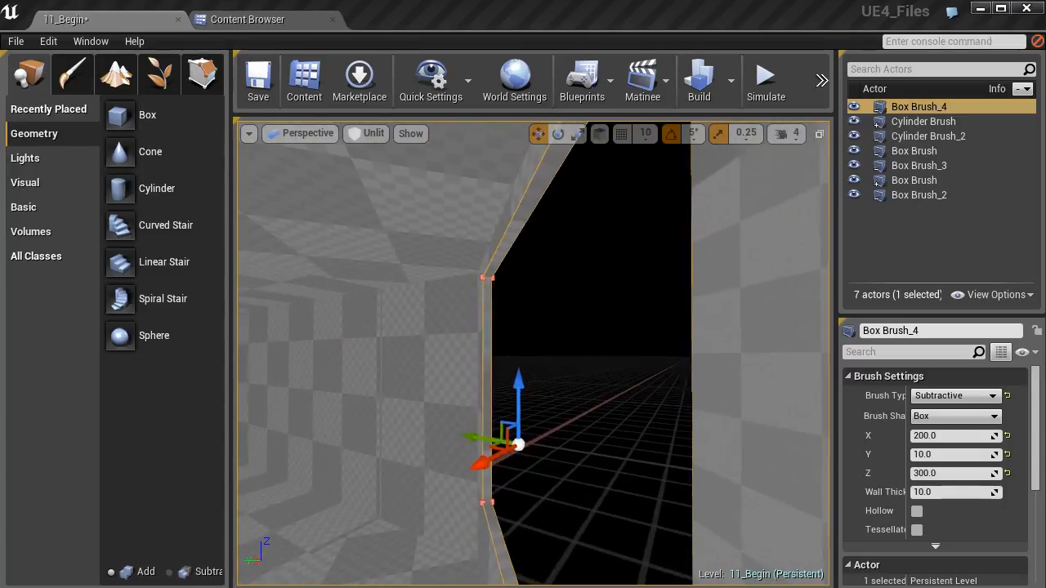
{"action": "mouse_move", "coordinate": [559, 406]}
{"action": "right_mouse_down"}
{"action": "mouse_move", "coordinate": [585, 413]}
{"action": "mouse_move", "coordinate": [524, 421]}
{"action": "mouse_move", "coordinate": [482, 405]}
{"action": "mouse_move", "coordinate": [540, 412]}
{"action": "right_mouse_up"}
{"action": "right_click_drag", "start_coordinate": [479, 381], "coordinate": [544, 381]}
{"action": "right_click_drag", "start_coordinate": [426, 383], "coordinate": [556, 383]}
{"action": "right_click_drag", "start_coordinate": [425, 384], "coordinate": [556, 386]}
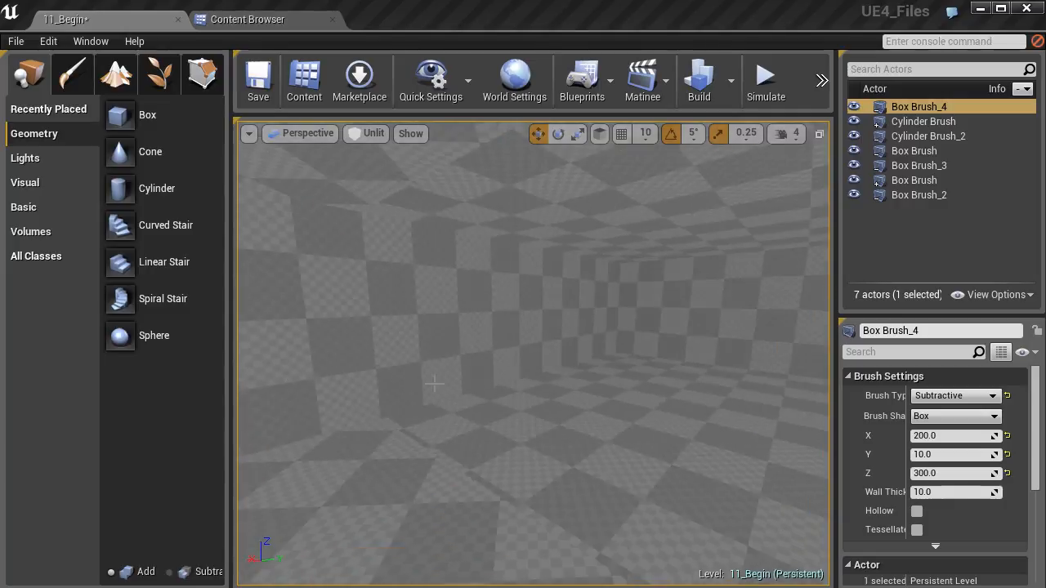
{"action": "right_click_drag", "start_coordinate": [401, 395], "coordinate": [347, 381]}
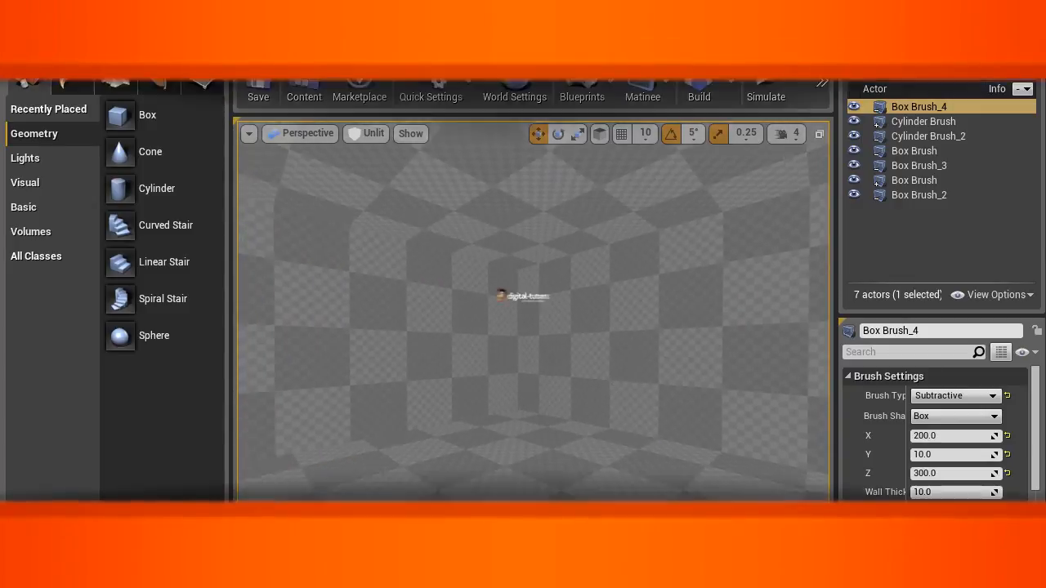